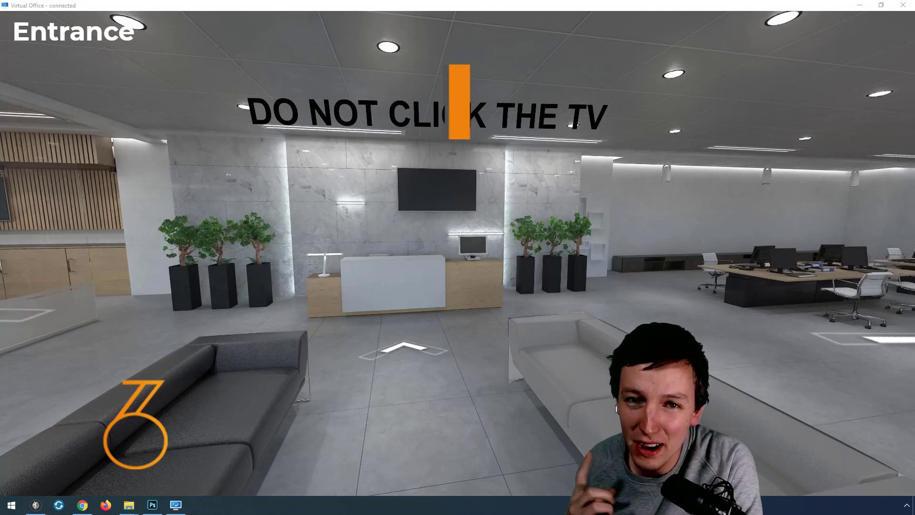
Look around the Entrance panorama, then walk via floor arrows to between the two sofas.
{"action": "mouse_move", "coordinate": [441, 300]}
{"action": "left_mouse_down"}
{"action": "mouse_move", "coordinate": [351, 282]}
{"action": "mouse_move", "coordinate": [317, 232]}
{"action": "left_mouse_up"}
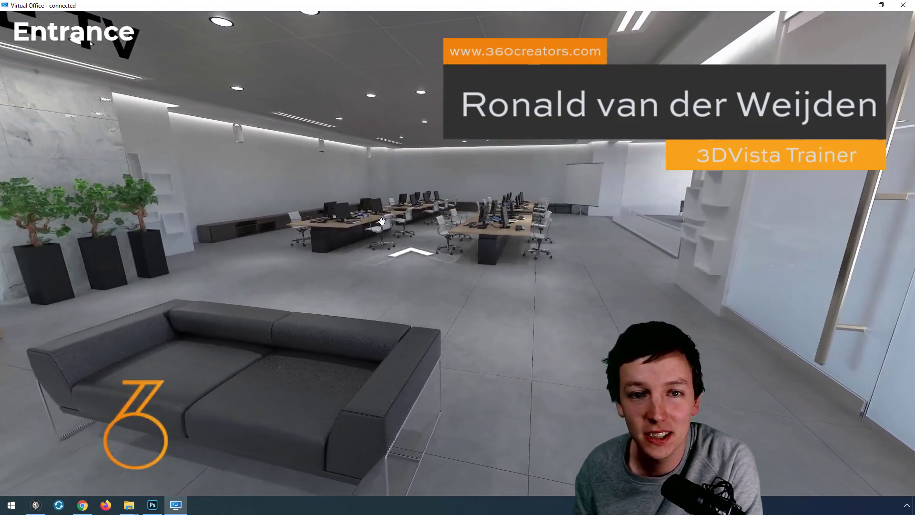
{"action": "left_click_drag", "start_coordinate": [316, 232], "coordinate": [211, 397]}
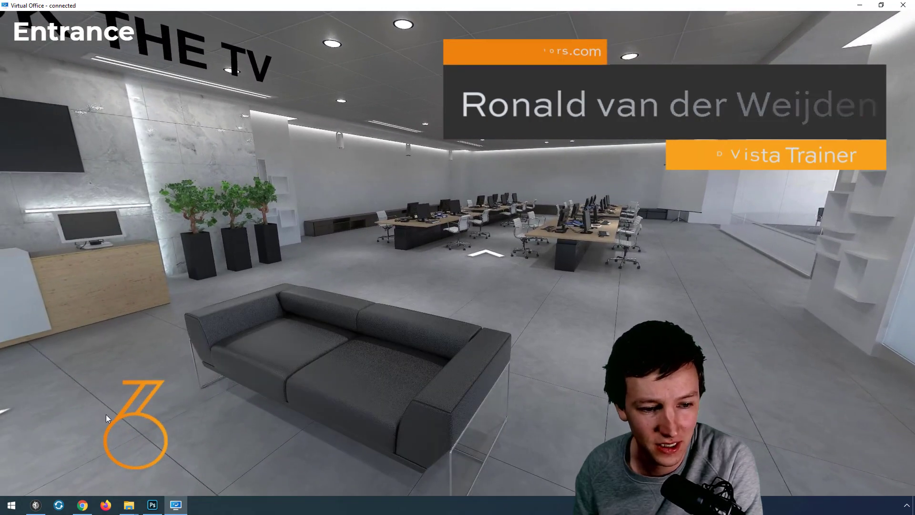
{"action": "left_click", "coordinate": [189, 423]}
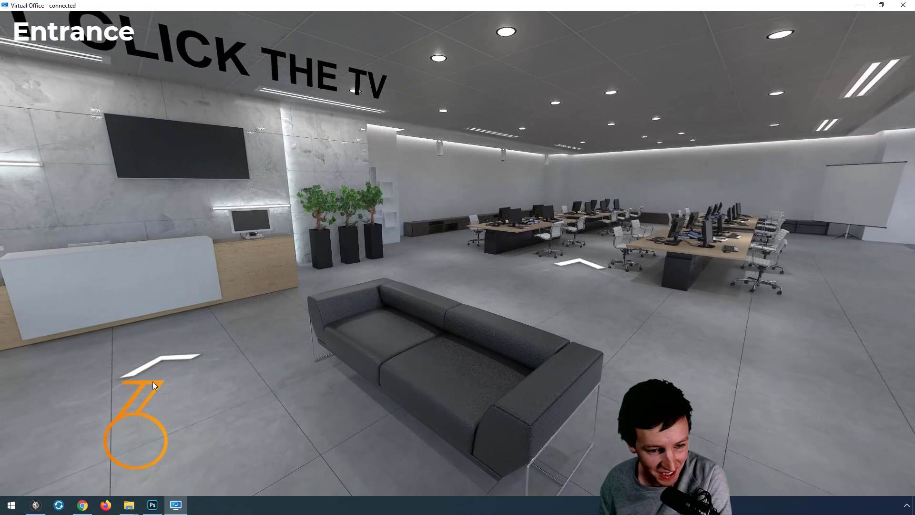
{"action": "left_click", "coordinate": [153, 379]}
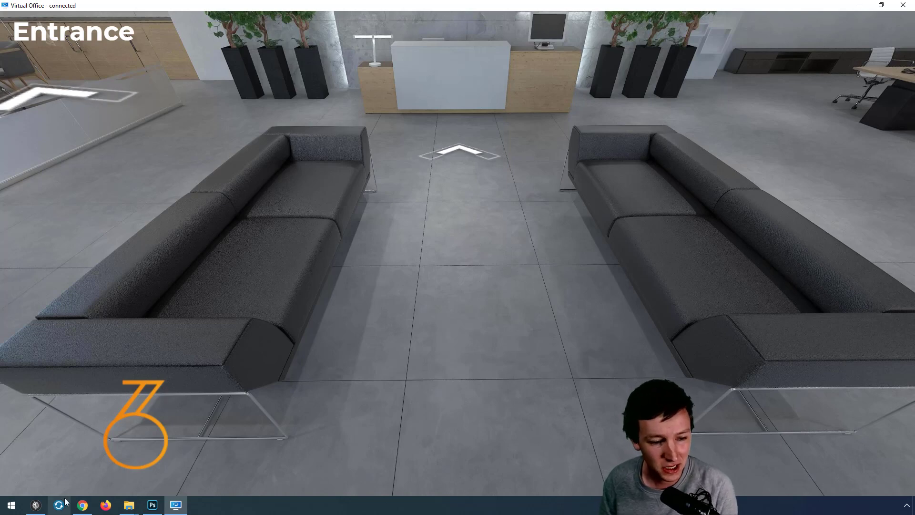
Back in the skin editor, delete the Image19221 watermark element.
{"action": "left_click", "coordinate": [35, 505]}
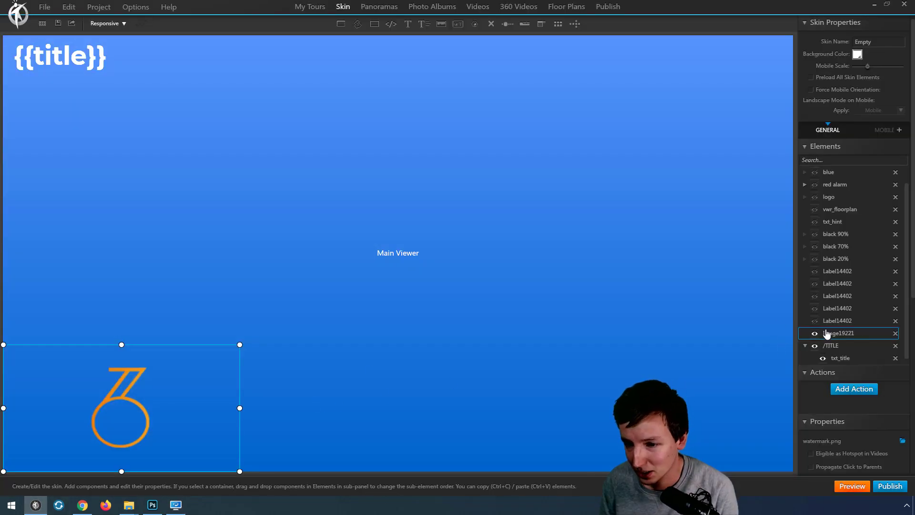
{"action": "scroll", "coordinate": [908, 299], "scroll_direction": "down", "scroll_amount": 3}
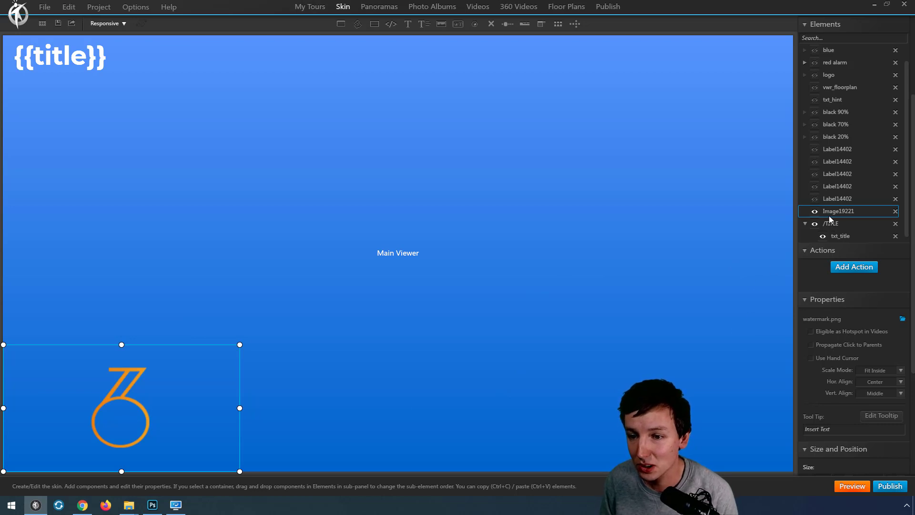
{"action": "left_click", "coordinate": [895, 211]}
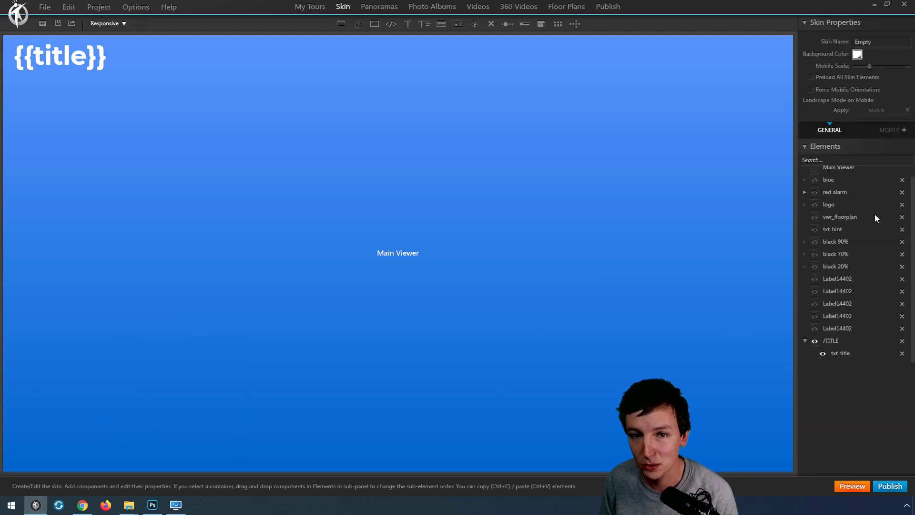
{"action": "left_click", "coordinate": [374, 25]}
Draw a bottom-left container with watermark.png as background and raise its opacity.
{"action": "mouse_move", "coordinate": [155, 376]}
{"action": "left_mouse_down"}
{"action": "mouse_move", "coordinate": [60, 470]}
{"action": "mouse_move", "coordinate": [2, 499]}
{"action": "left_mouse_up"}
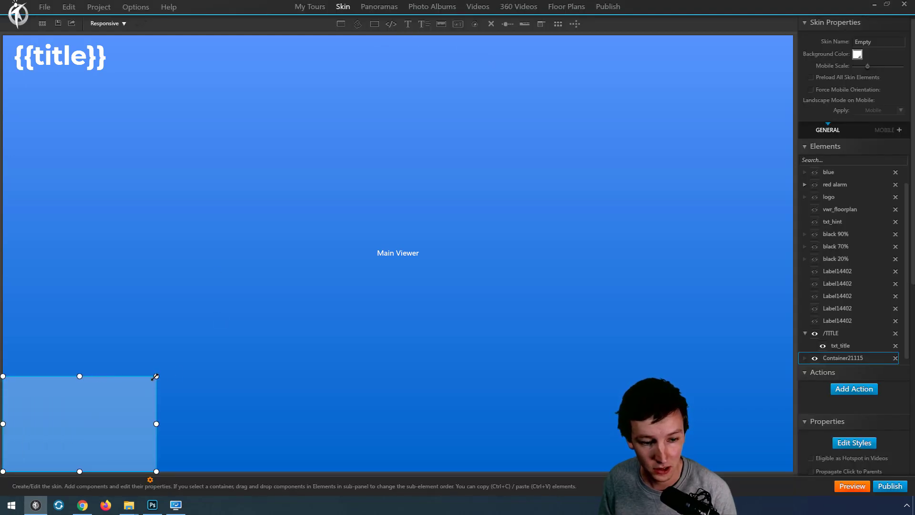
{"action": "left_click_drag", "start_coordinate": [156, 376], "coordinate": [215, 352]}
{"action": "left_click", "coordinate": [871, 442]}
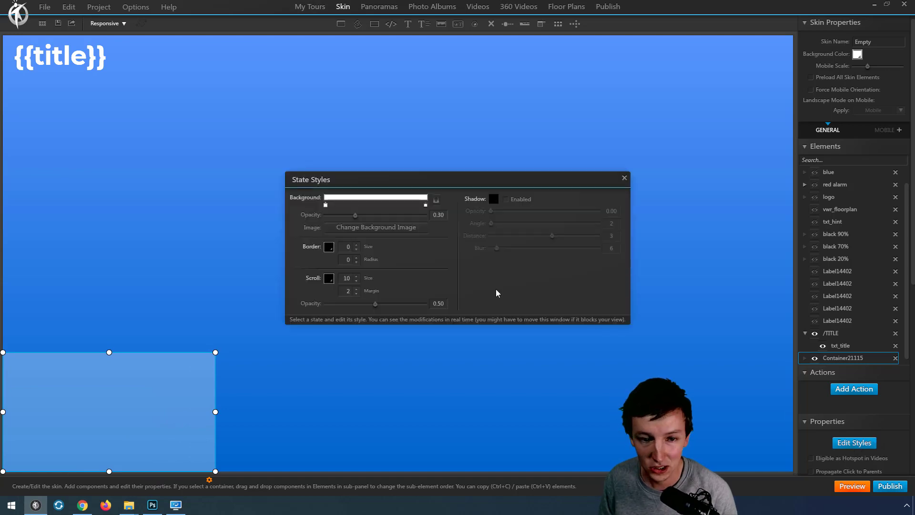
{"action": "left_click", "coordinate": [388, 227]}
{"action": "left_click", "coordinate": [225, 217]}
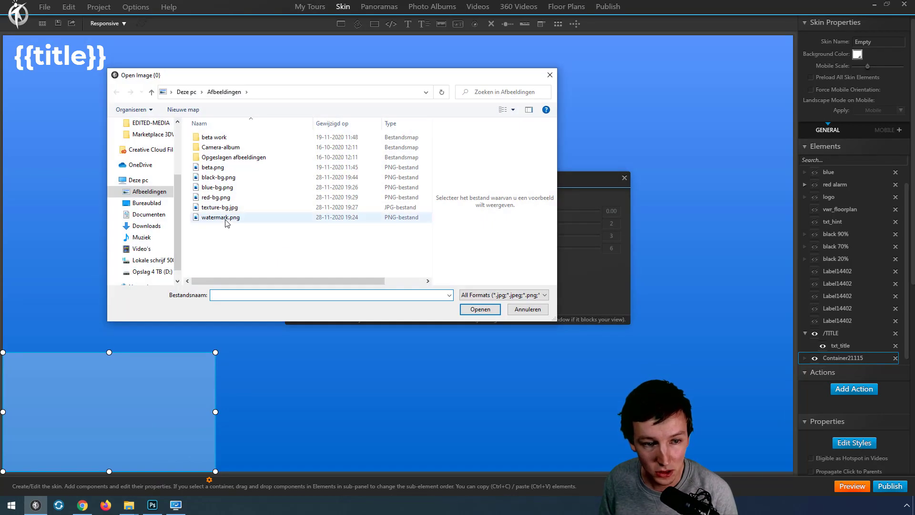
{"action": "left_click", "coordinate": [480, 310]}
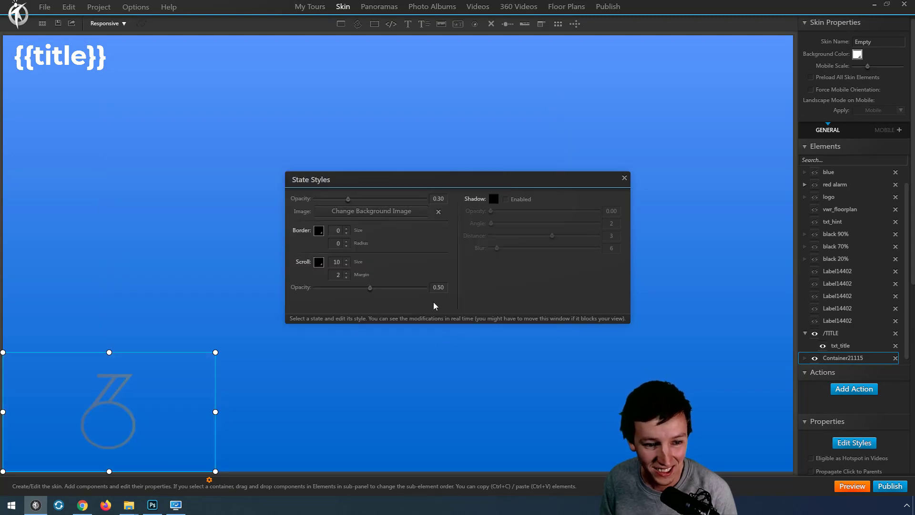
{"action": "mouse_move", "coordinate": [370, 203]}
{"action": "left_mouse_down"}
{"action": "mouse_move", "coordinate": [427, 202]}
{"action": "mouse_move", "coordinate": [382, 212]}
{"action": "left_mouse_up"}
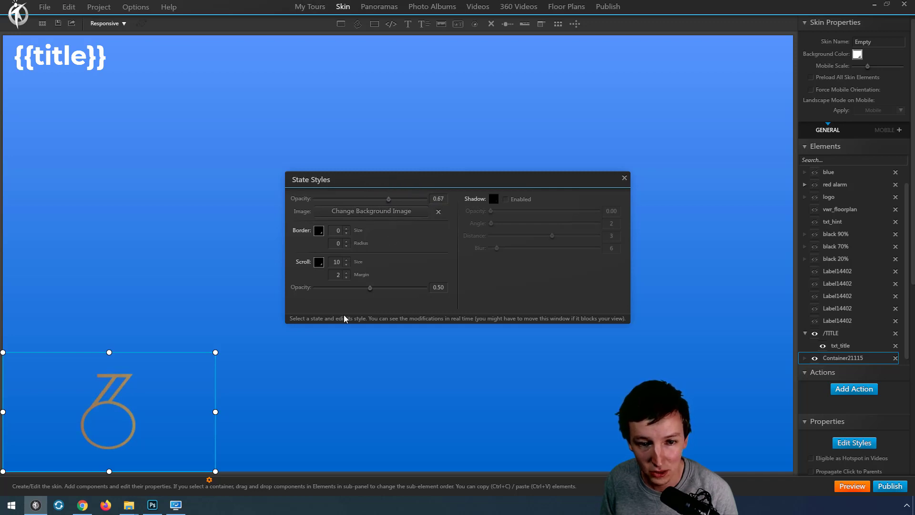
Close State Styles, preview the tour and jump to another viewpoint to see the watermark.
{"action": "left_click", "coordinate": [625, 180]}
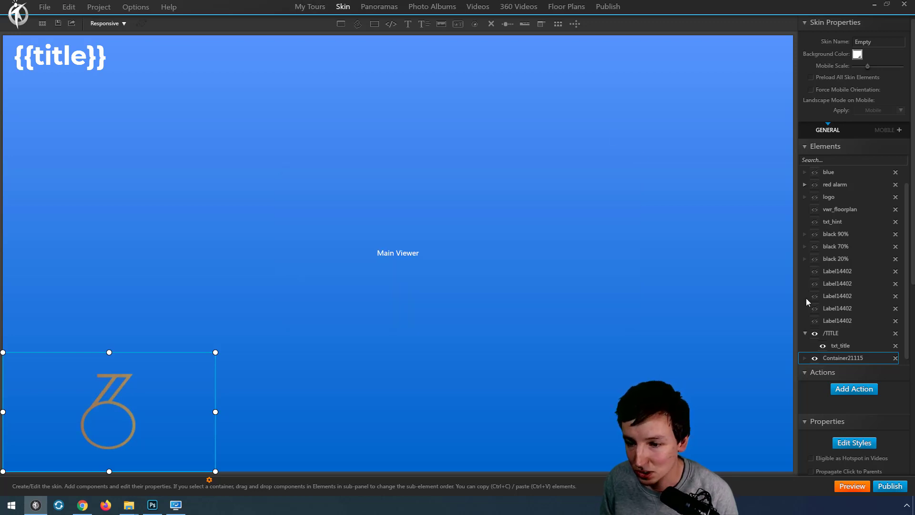
{"action": "scroll", "coordinate": [853, 356], "scroll_direction": "down", "scroll_amount": 1}
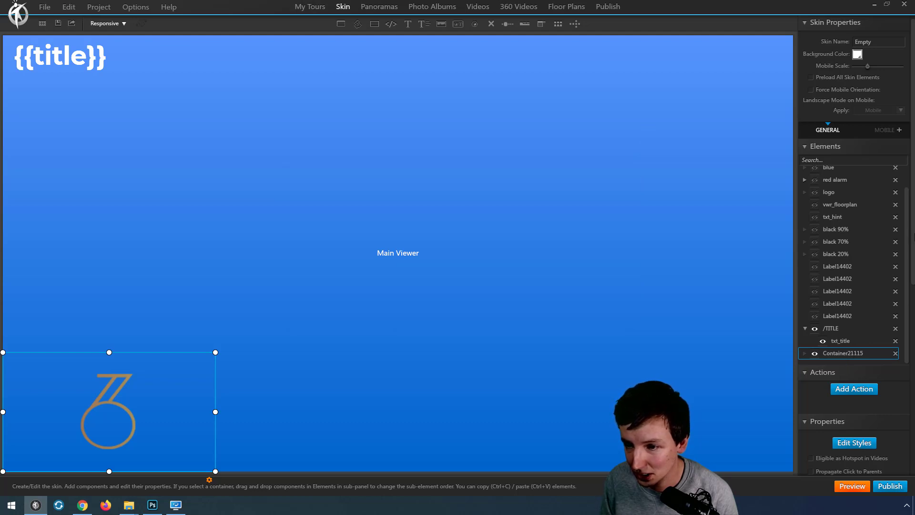
{"action": "scroll", "coordinate": [910, 325], "scroll_direction": "down", "scroll_amount": 3}
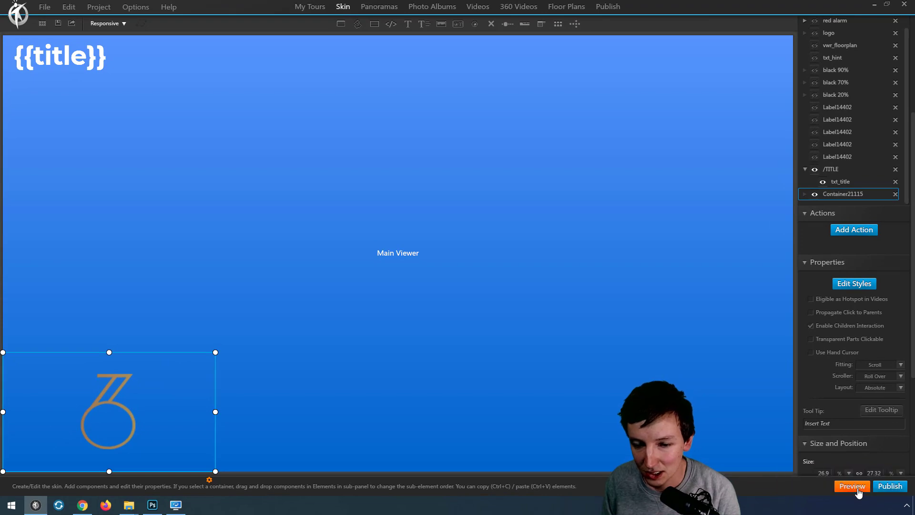
{"action": "left_click", "coordinate": [890, 485]}
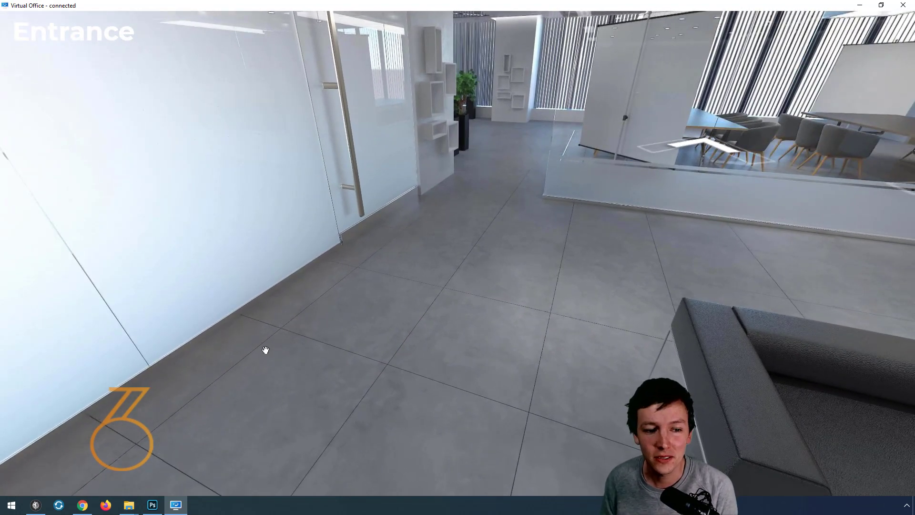
{"action": "left_click", "coordinate": [106, 442]}
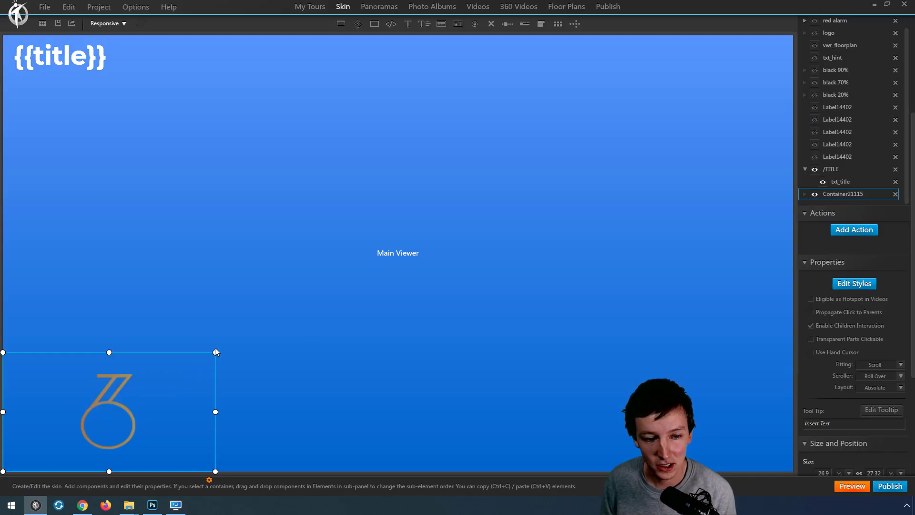
Stretch the watermark container to fill the Main Viewer (100 x 100) and preview it.
{"action": "left_click_drag", "start_coordinate": [229, 343], "coordinate": [793, 35]}
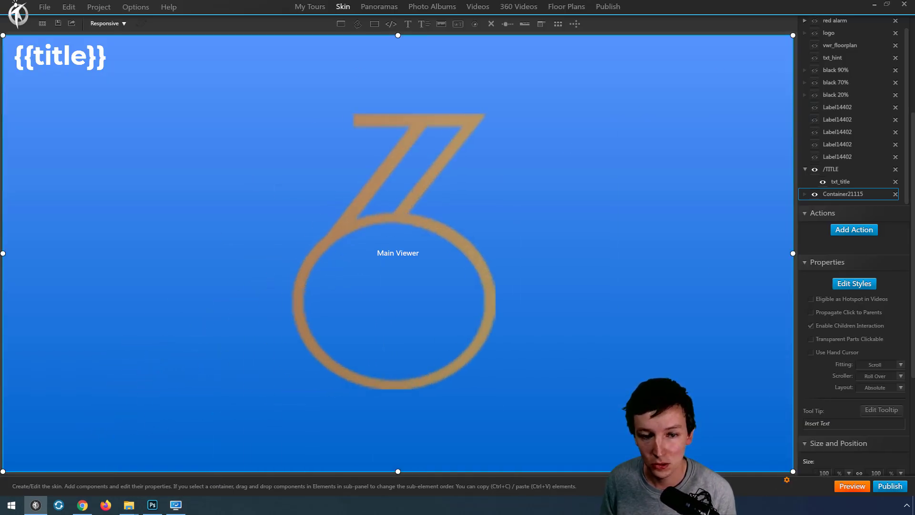
{"action": "left_click", "coordinate": [852, 486]}
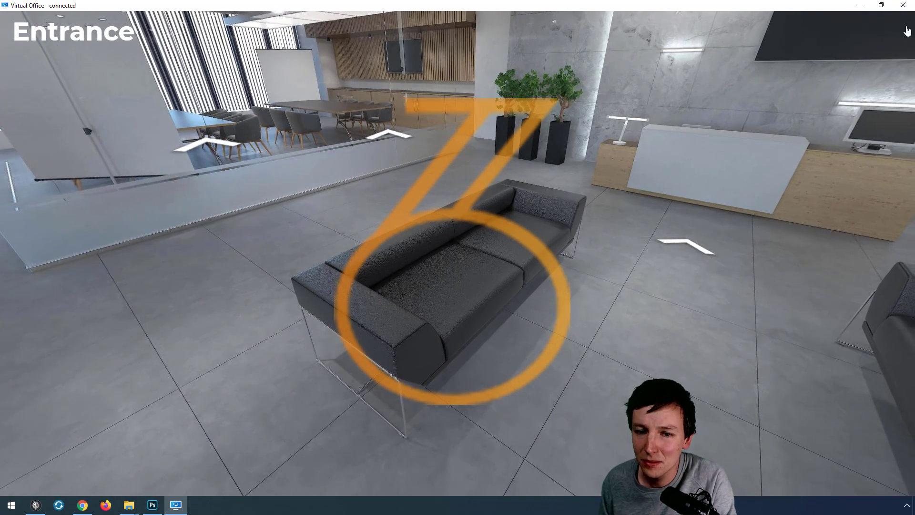
{"action": "key", "text": "alt+F4"}
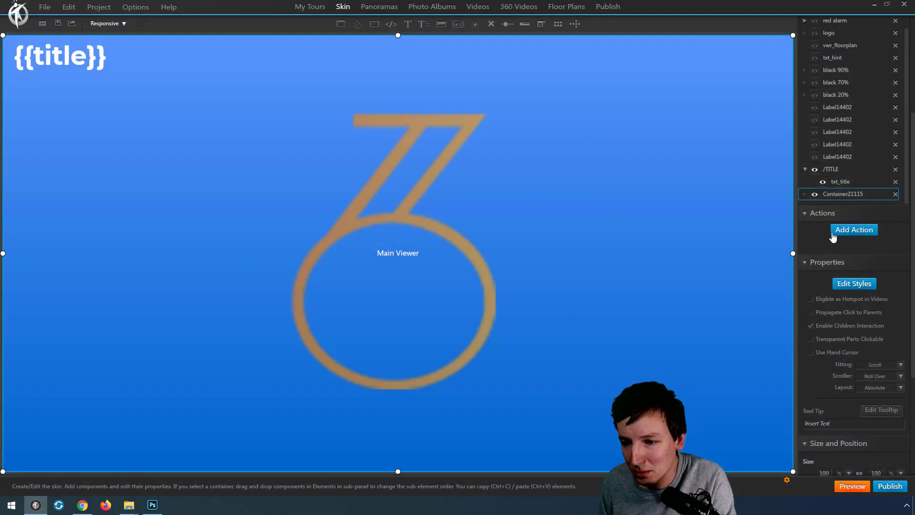
Hide the logo container, then preview the 20%, 70% and 90% black overlays and clear them.
{"action": "left_click", "coordinate": [815, 194]}
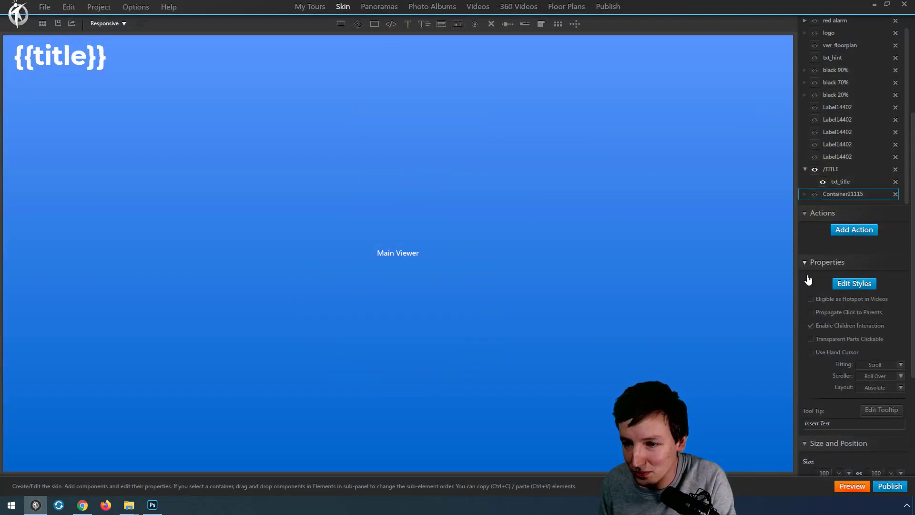
{"action": "left_click", "coordinate": [852, 488]}
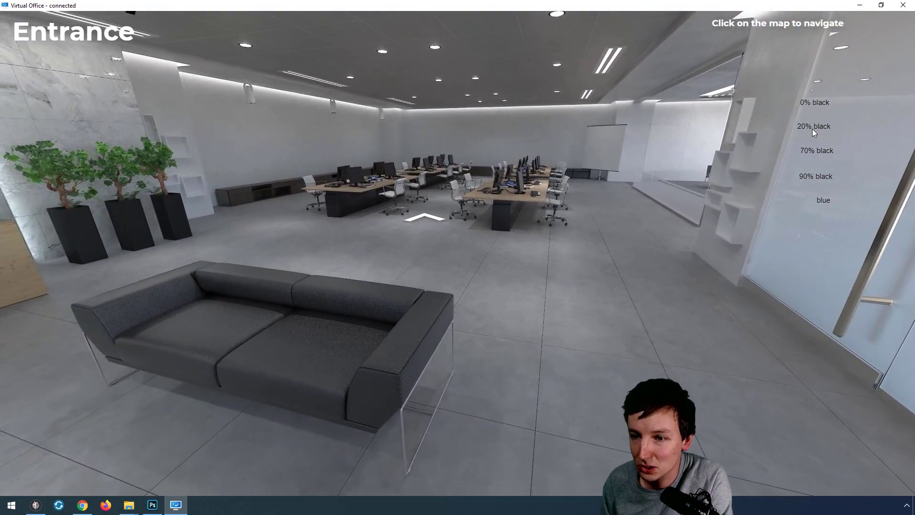
{"action": "left_click", "coordinate": [811, 128]}
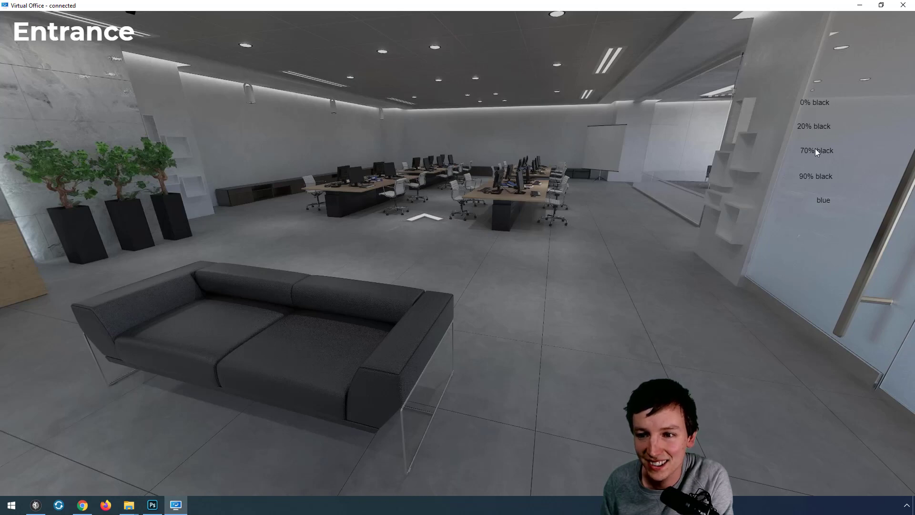
{"action": "left_click", "coordinate": [815, 150]}
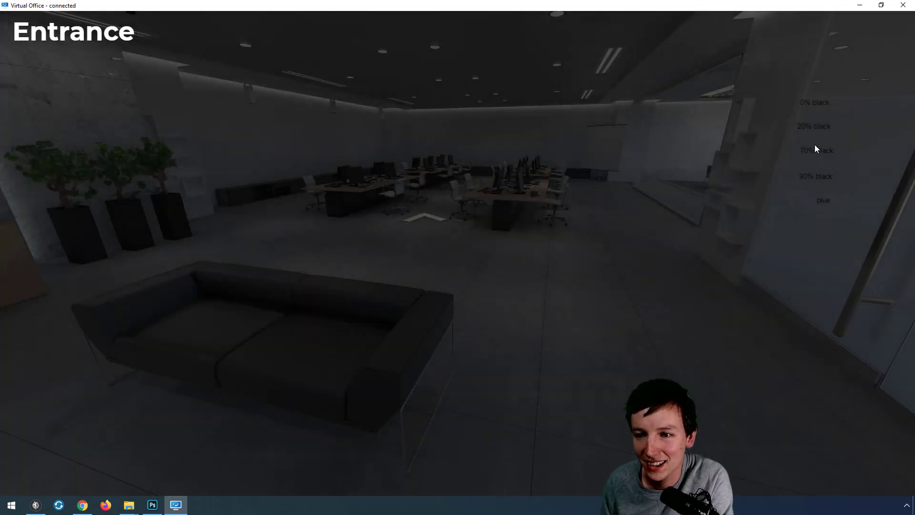
{"action": "left_click", "coordinate": [817, 175]}
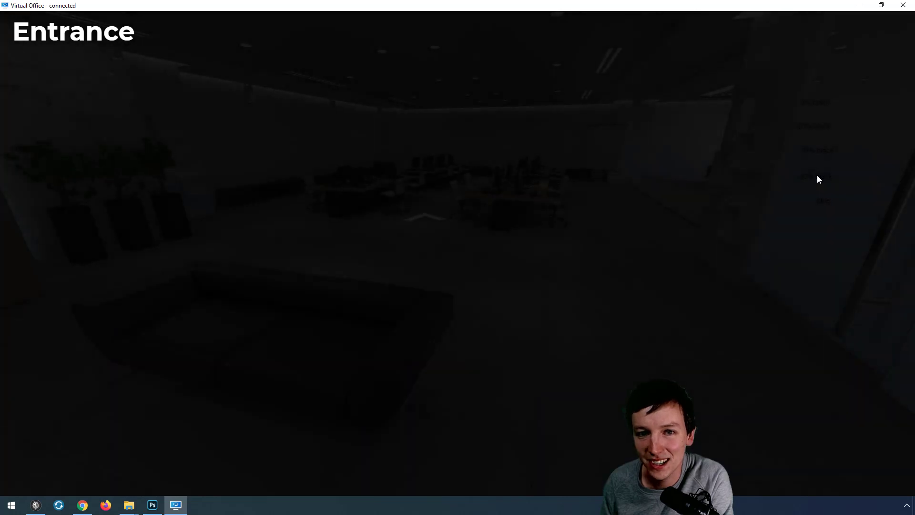
{"action": "left_click", "coordinate": [813, 106]}
Retry the 90% and 70% black overlays, clear them, then apply the blue tint.
{"action": "left_click_drag", "start_coordinate": [588, 142], "coordinate": [582, 232]}
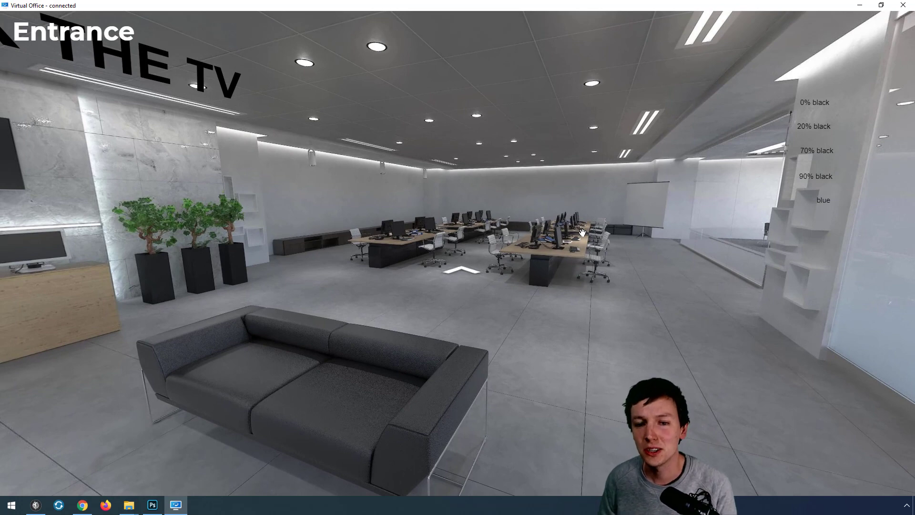
{"action": "left_click", "coordinate": [817, 176]}
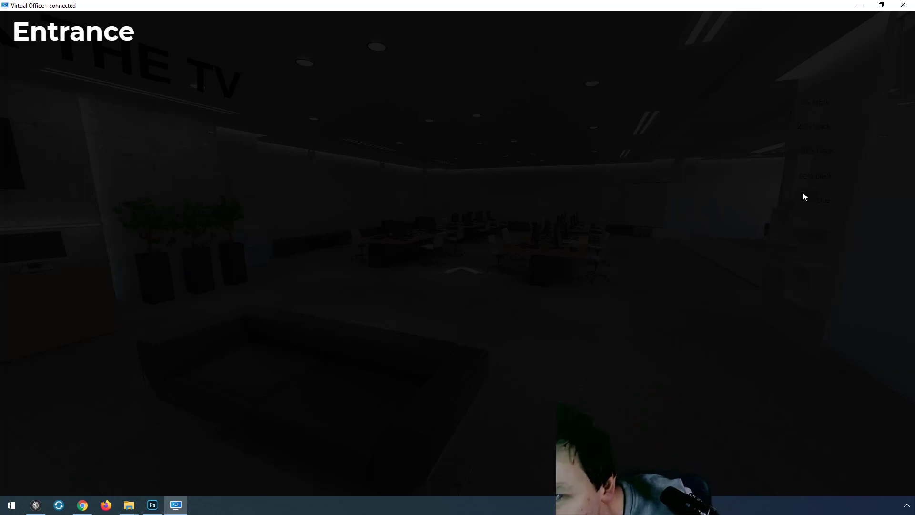
{"action": "left_click", "coordinate": [809, 157]}
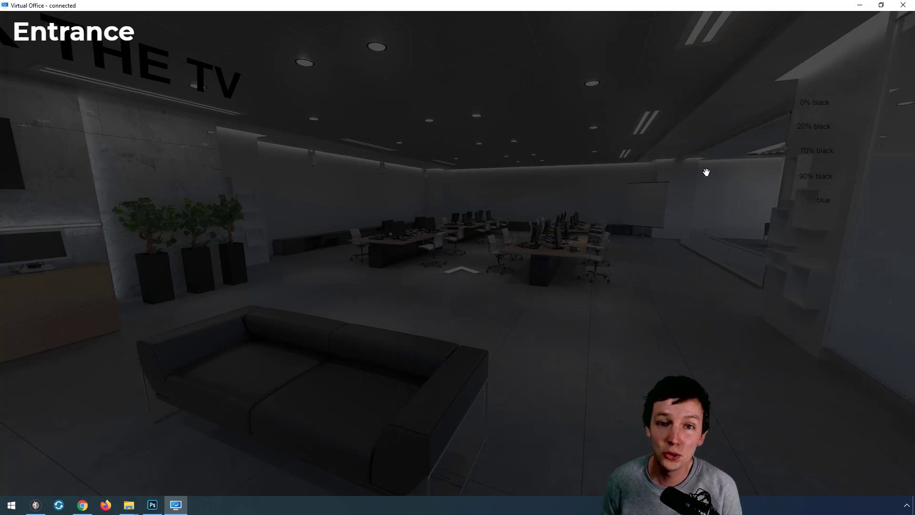
{"action": "left_click", "coordinate": [815, 126]}
{"action": "left_click", "coordinate": [815, 104]}
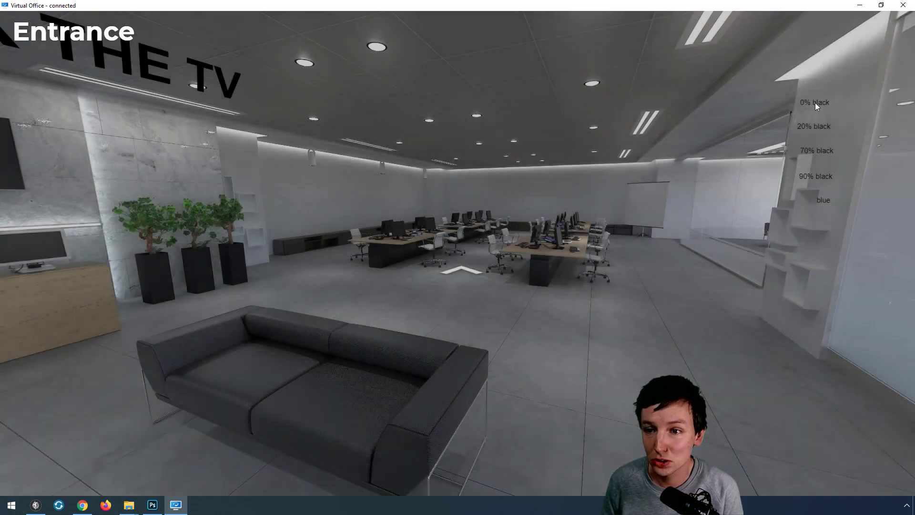
{"action": "left_click", "coordinate": [814, 102]}
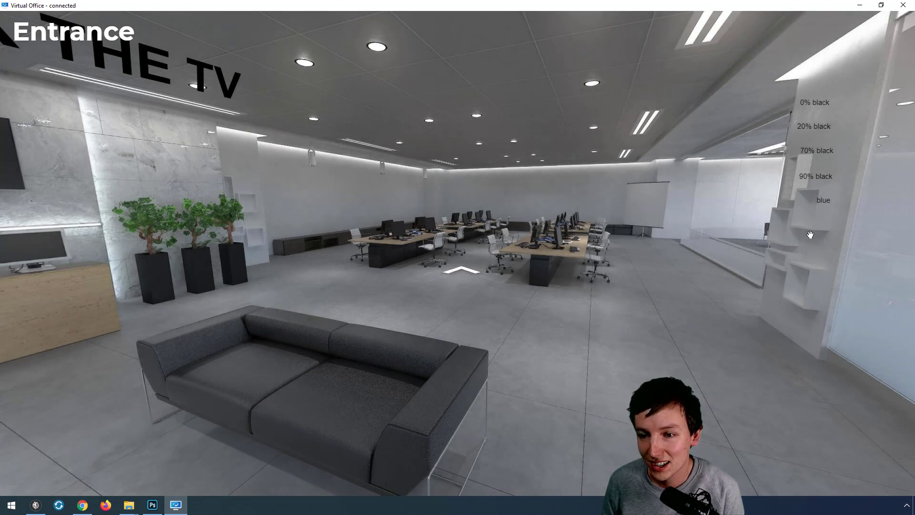
{"action": "left_click_drag", "start_coordinate": [810, 157], "coordinate": [827, 169]}
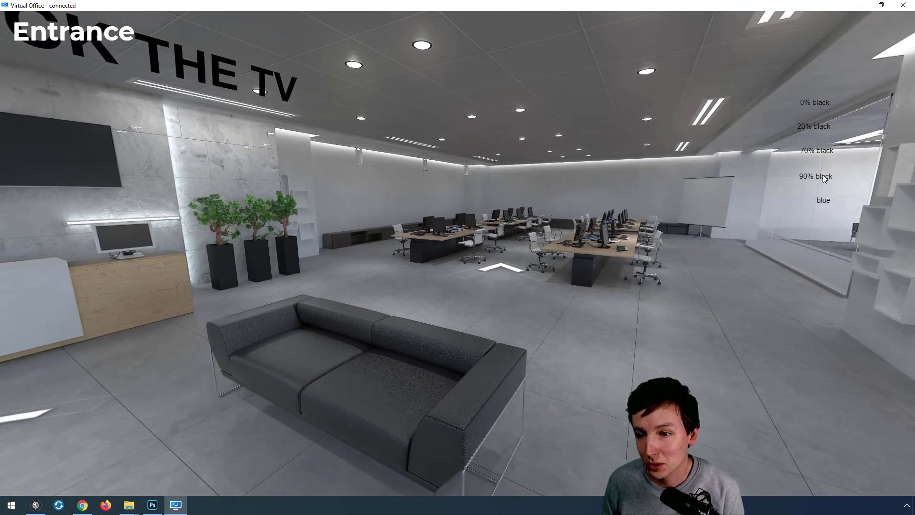
{"action": "left_click", "coordinate": [823, 176]}
{"action": "left_click", "coordinate": [824, 198]}
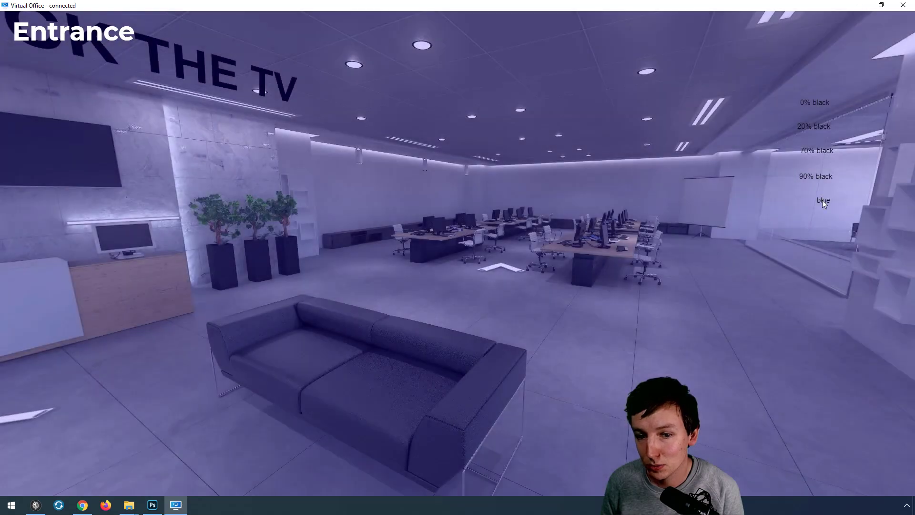
Show the black 90% overlay, then add a full-viewer container with black gradient stops.
{"action": "key", "text": "alt+Tab"}
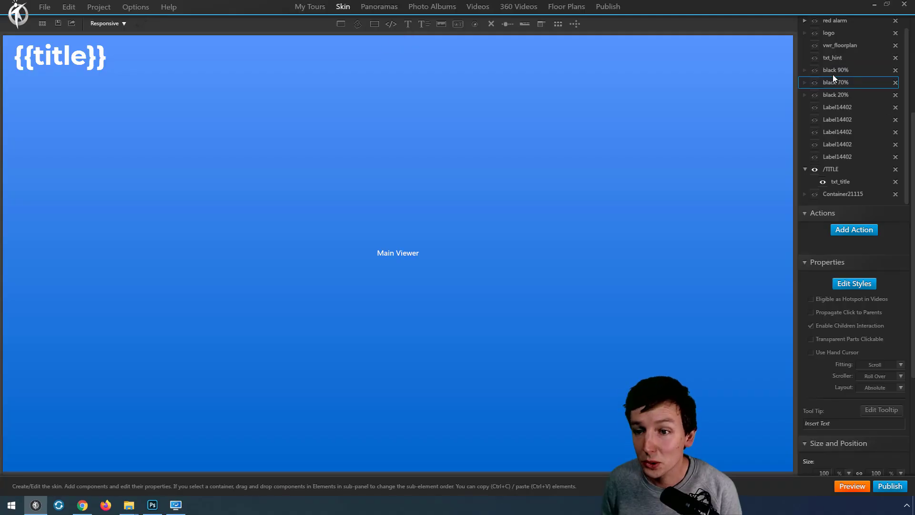
{"action": "left_click", "coordinate": [814, 70]}
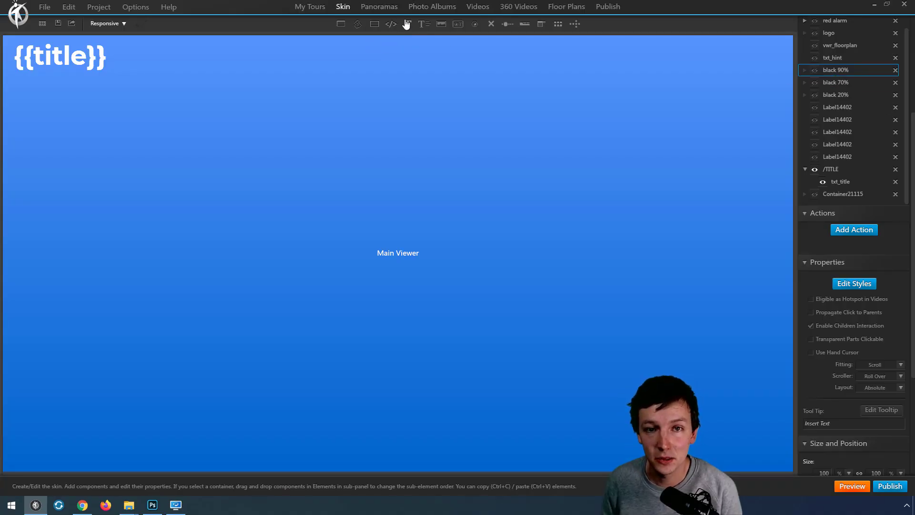
{"action": "left_click", "coordinate": [374, 24]}
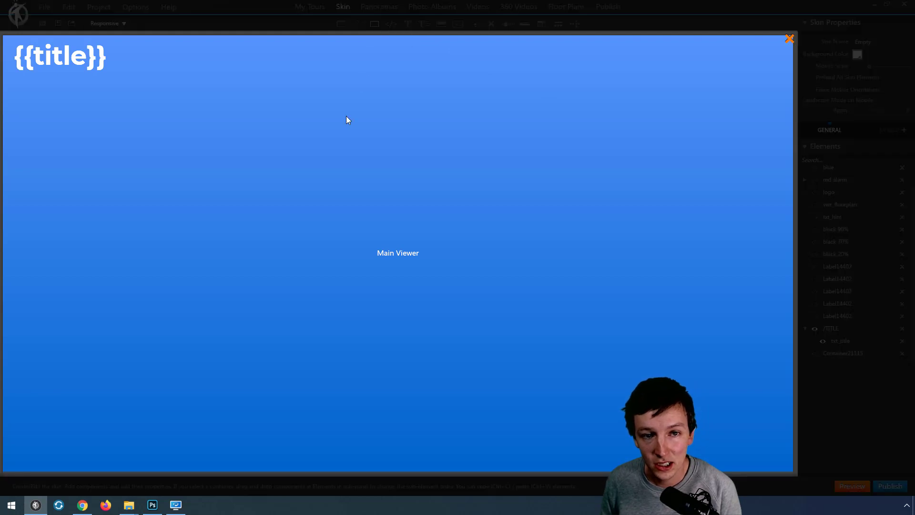
{"action": "mouse_move", "coordinate": [292, 160]}
{"action": "left_mouse_down"}
{"action": "mouse_move", "coordinate": [387, 255]}
{"action": "mouse_move", "coordinate": [792, 471]}
{"action": "left_mouse_up"}
{"action": "left_click_drag", "start_coordinate": [292, 159], "coordinate": [2, 35]}
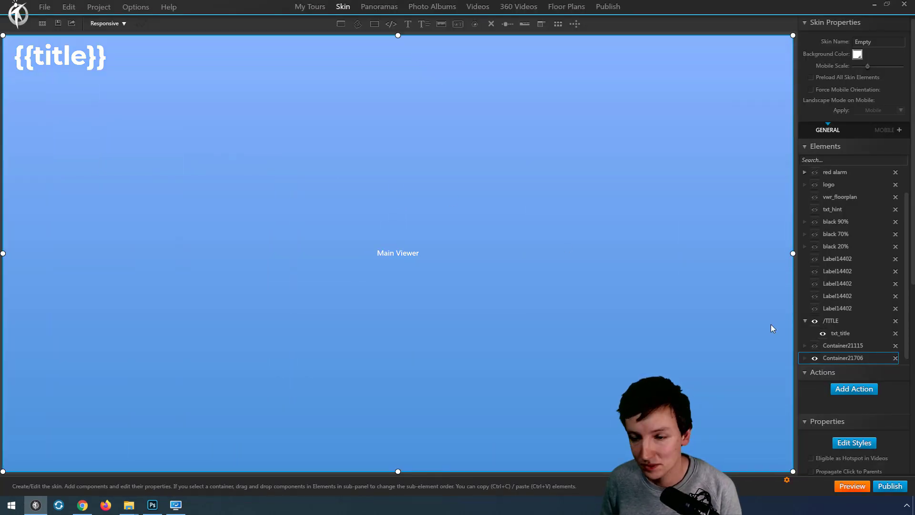
{"action": "left_click", "coordinate": [854, 442]}
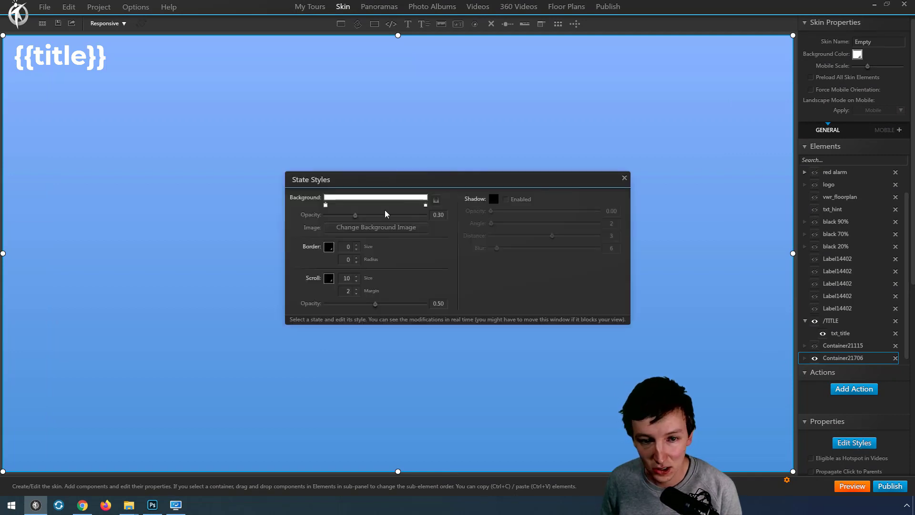
{"action": "right_click", "coordinate": [424, 206]}
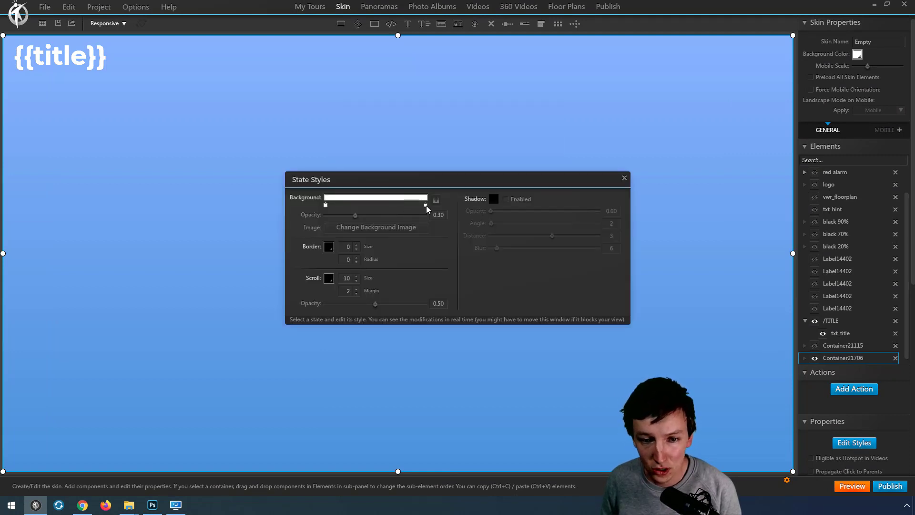
{"action": "right_click", "coordinate": [324, 206]}
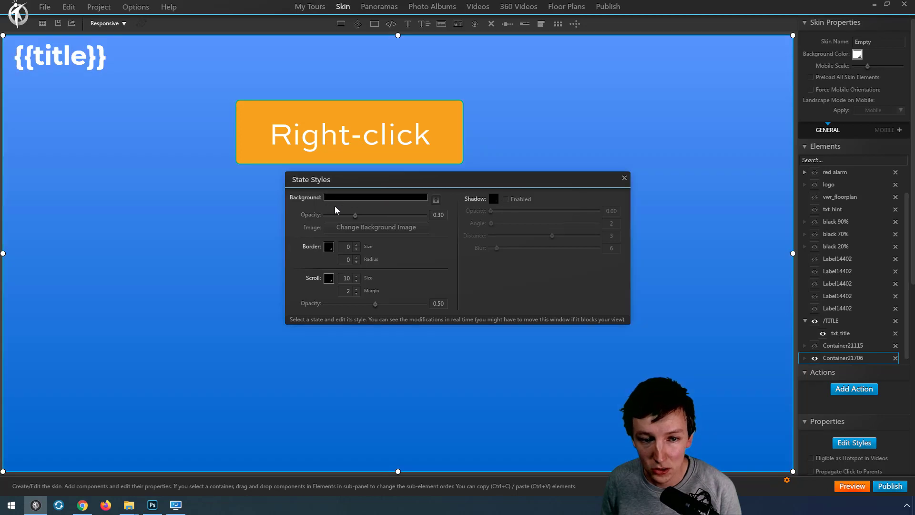
{"action": "scroll", "coordinate": [851, 250], "scroll_direction": "down", "scroll_amount": 1}
{"action": "scroll", "coordinate": [851, 250], "scroll_direction": "down", "scroll_amount": 5}
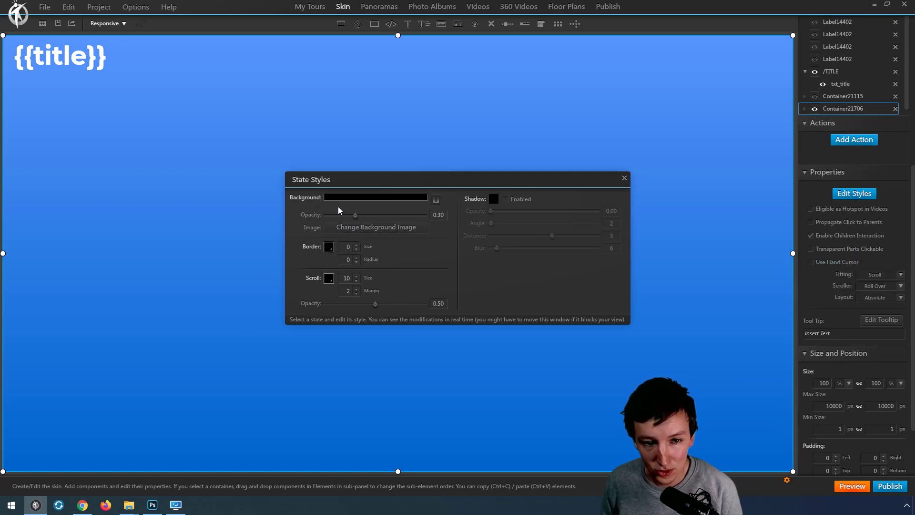
Zero the colour opacity, apply black-bg.png and set the container opacity to about 0.98.
{"action": "left_click_drag", "start_coordinate": [334, 222], "coordinate": [321, 220]}
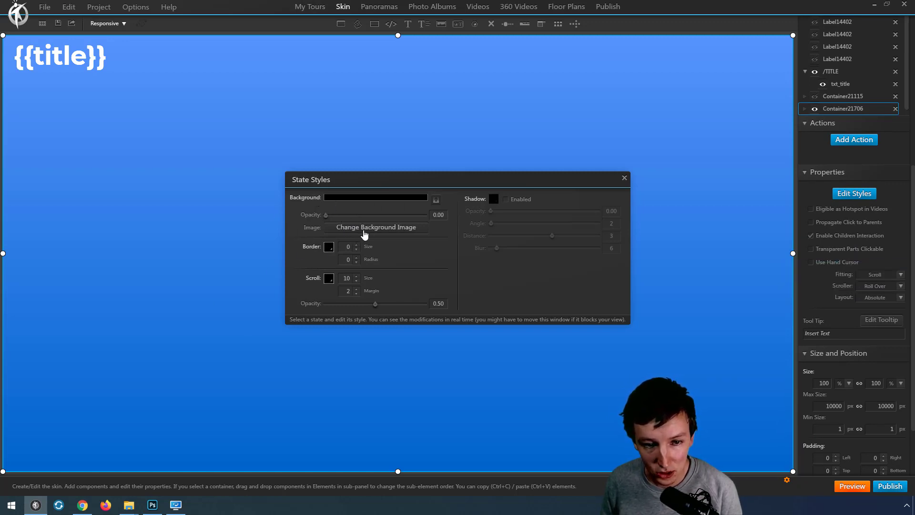
{"action": "left_click", "coordinate": [364, 230]}
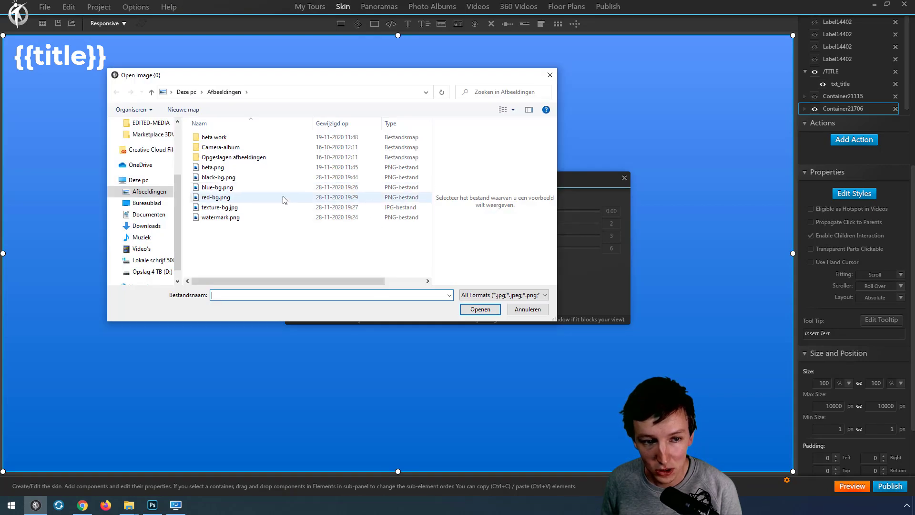
{"action": "left_click", "coordinate": [239, 198]}
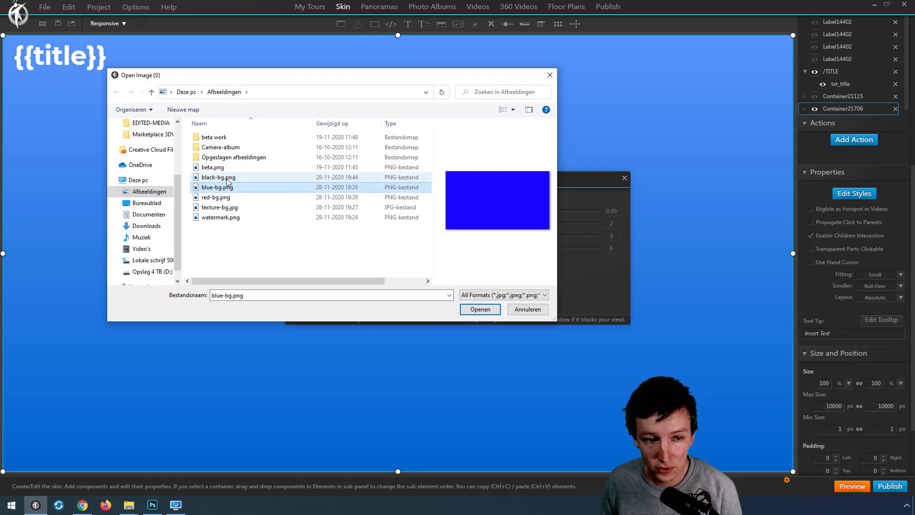
{"action": "left_click", "coordinate": [228, 178]}
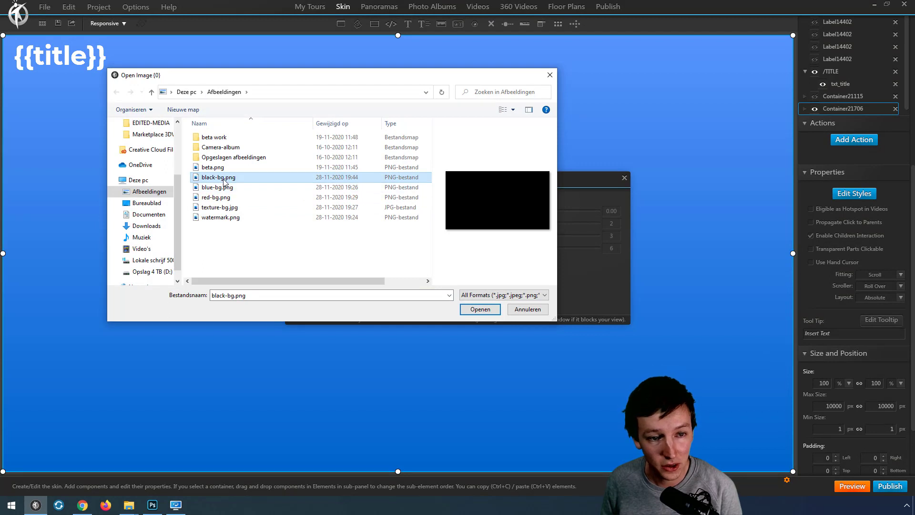
{"action": "mouse_move", "coordinate": [218, 177]}
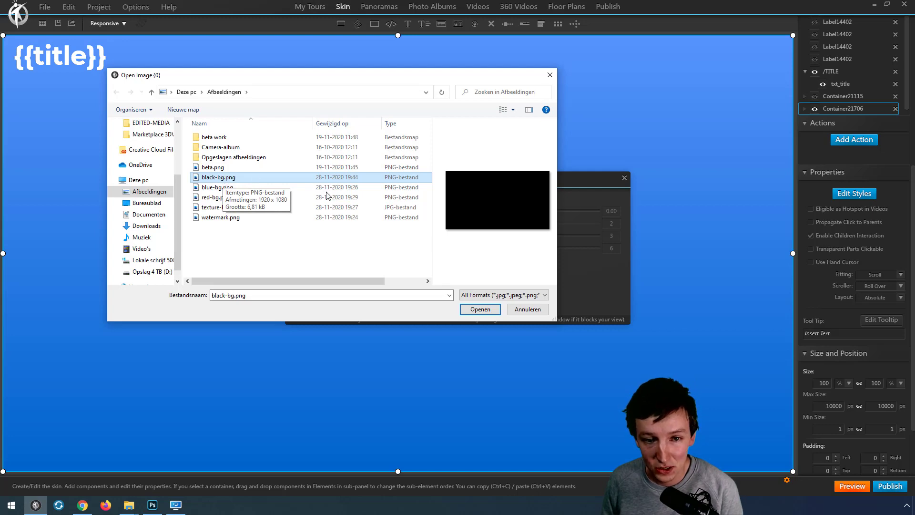
{"action": "left_click", "coordinate": [480, 309]}
{"action": "mouse_move", "coordinate": [409, 200]}
{"action": "left_mouse_down"}
{"action": "mouse_move", "coordinate": [375, 201]}
{"action": "mouse_move", "coordinate": [437, 206]}
{"action": "left_mouse_up"}
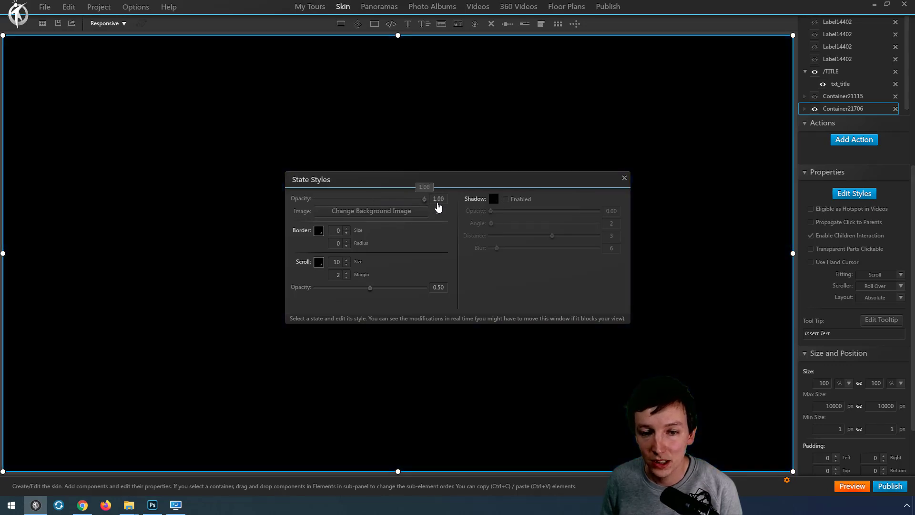
{"action": "left_click", "coordinate": [152, 505]}
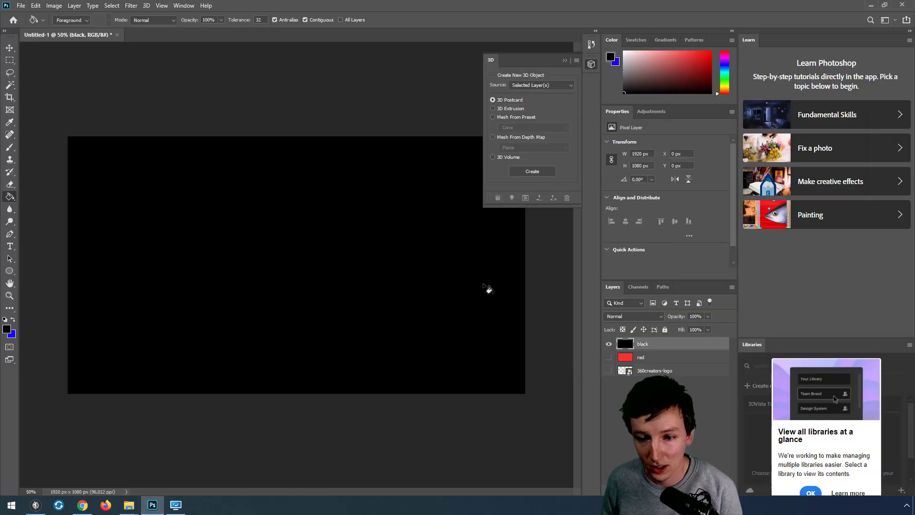
{"action": "left_click", "coordinate": [871, 6]}
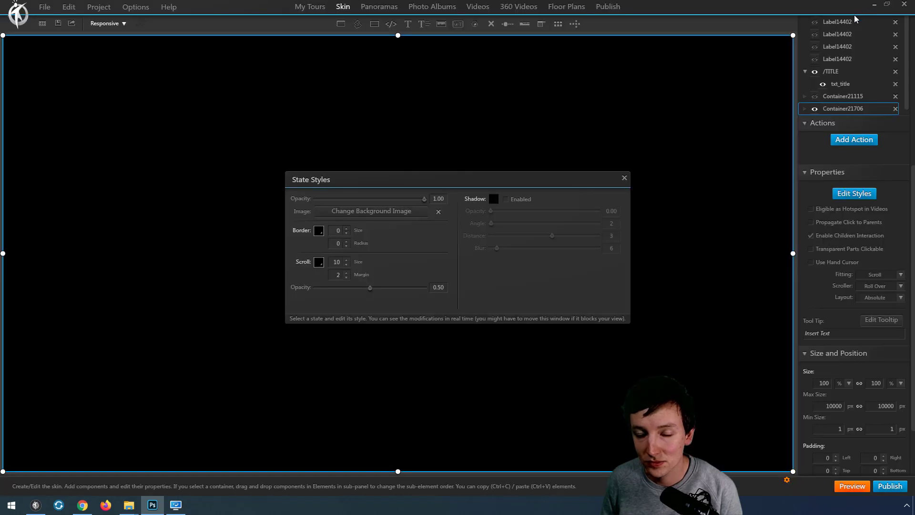
{"action": "mouse_move", "coordinate": [428, 207]}
{"action": "left_mouse_down"}
{"action": "mouse_move", "coordinate": [343, 202]}
{"action": "mouse_move", "coordinate": [417, 204]}
{"action": "mouse_move", "coordinate": [400, 202]}
{"action": "left_mouse_up"}
{"action": "left_click", "coordinate": [452, 92]}
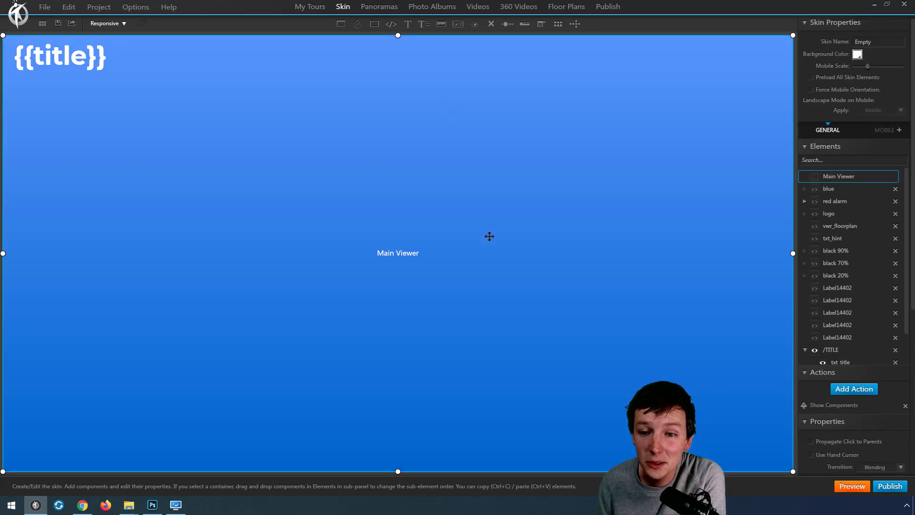
Select the 20% black button and inspect its existing Show Components action.
{"action": "left_click", "coordinate": [818, 294]}
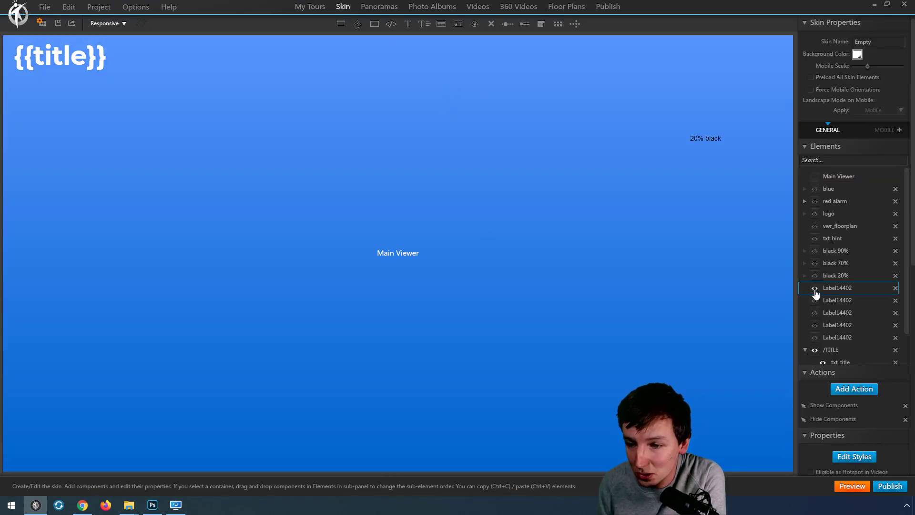
{"action": "double_click", "coordinate": [831, 408]}
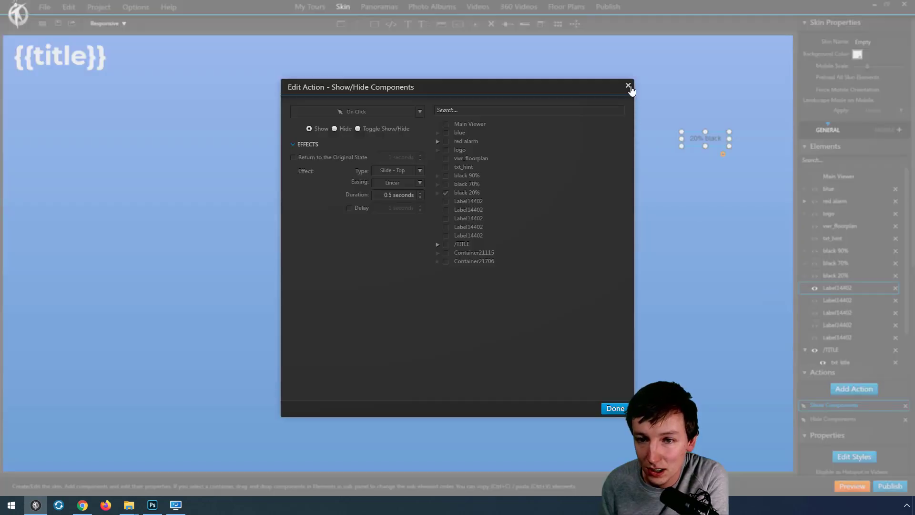
{"action": "left_click", "coordinate": [629, 86]}
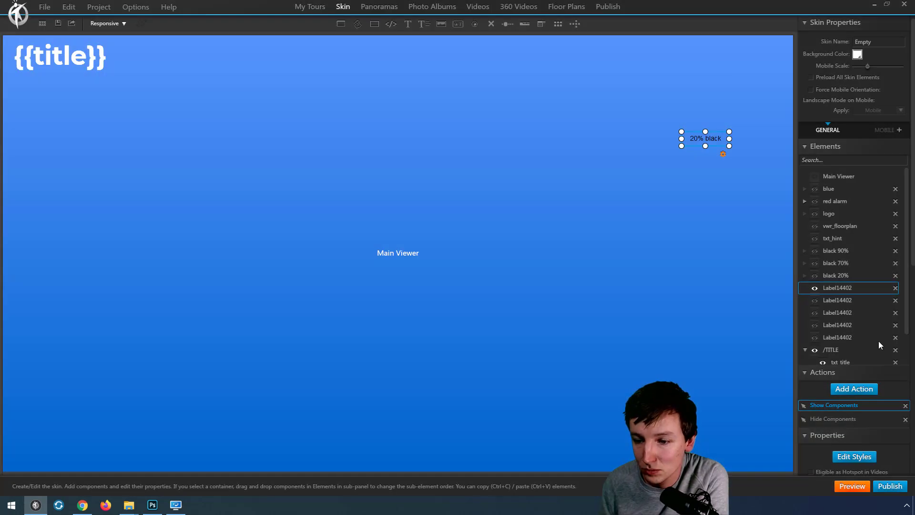
Add a Show action for black 90% with a 1-second delay and return to original state.
{"action": "left_click", "coordinate": [851, 388]}
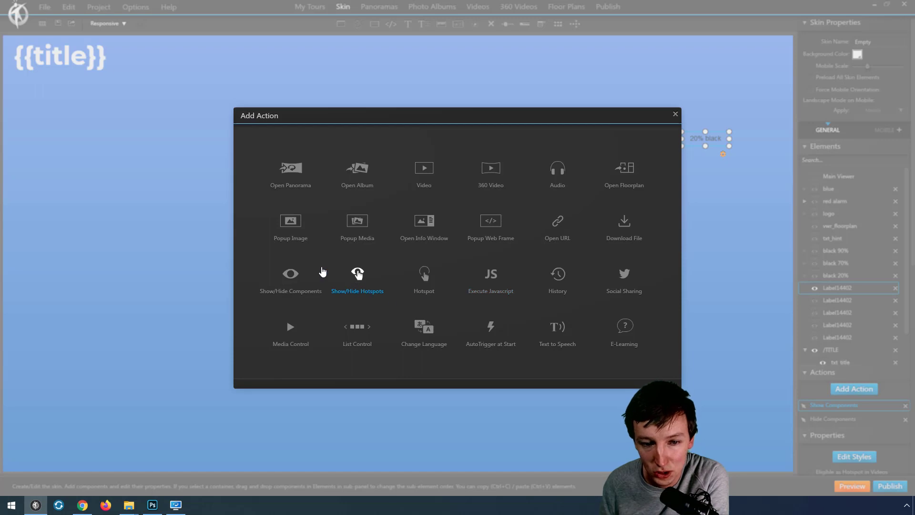
{"action": "left_click", "coordinate": [297, 280]}
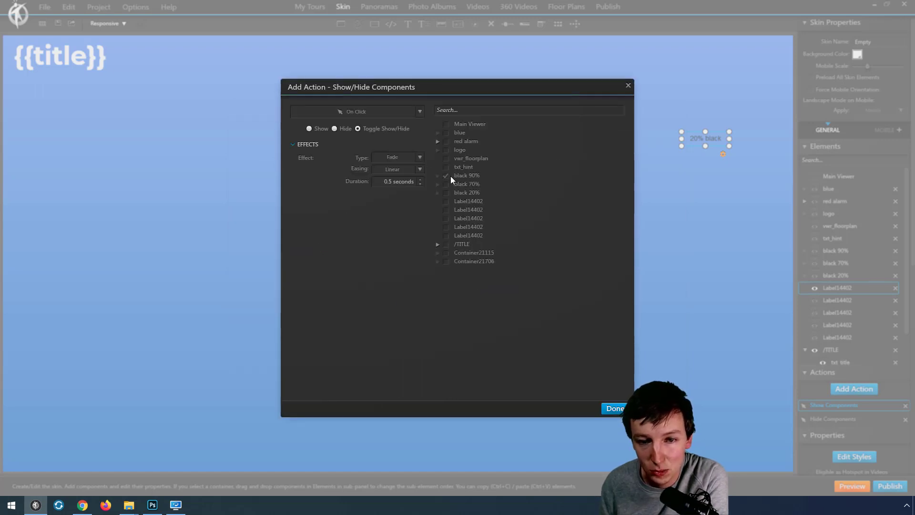
{"action": "left_click", "coordinate": [322, 128]}
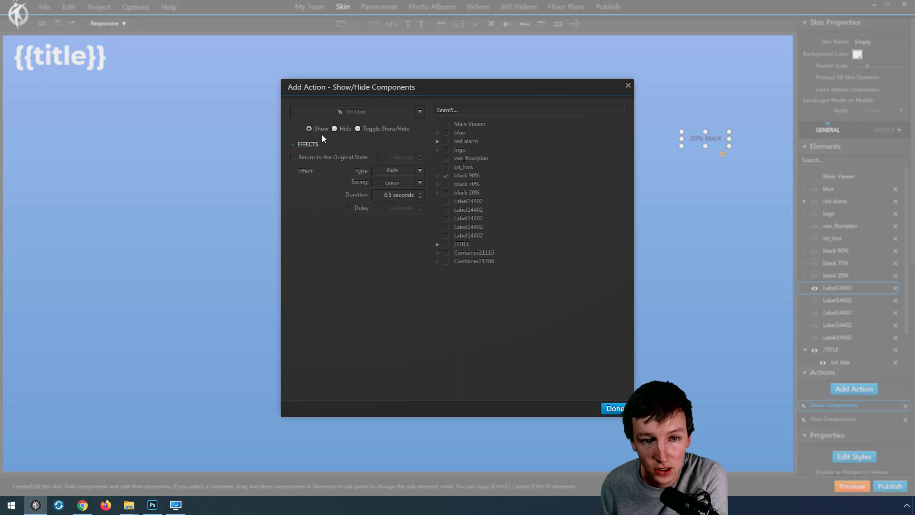
{"action": "left_click", "coordinate": [363, 208]}
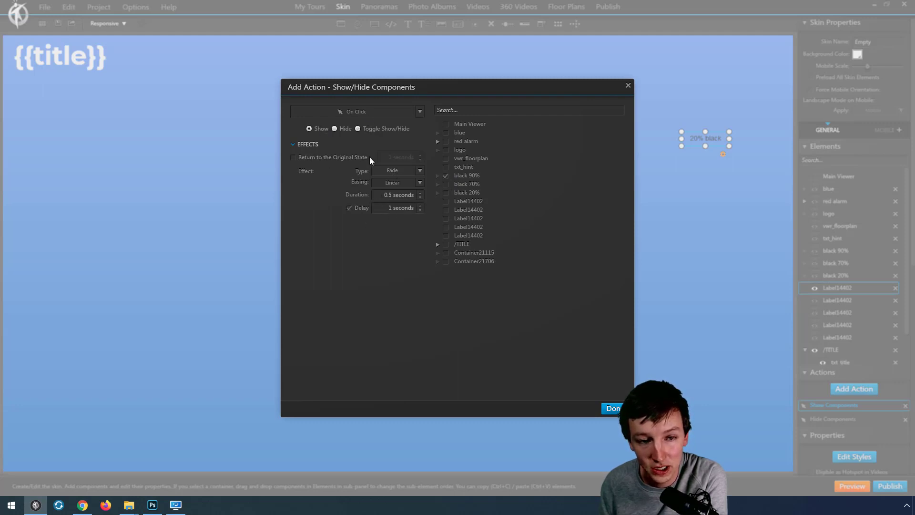
{"action": "left_click", "coordinate": [349, 157]}
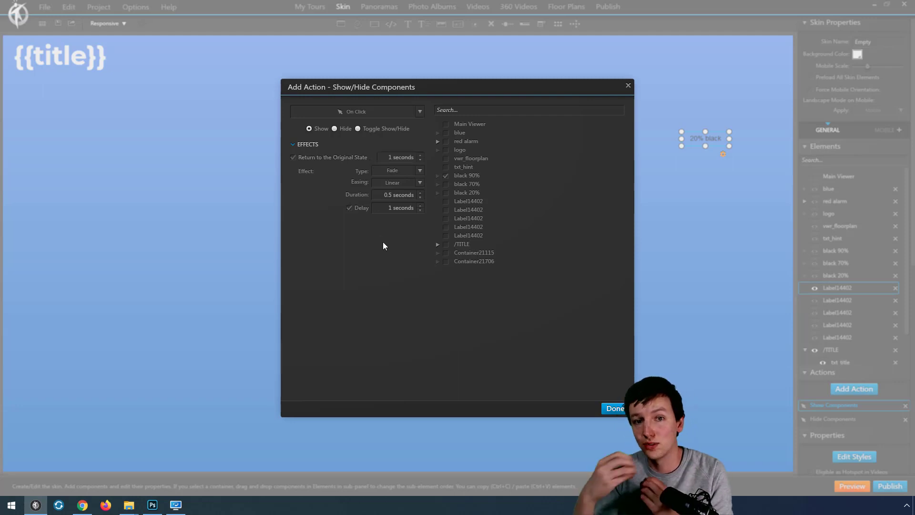
{"action": "left_click", "coordinate": [628, 87]}
{"action": "left_click", "coordinate": [815, 289]}
Preview the tour, trigger the TV and couch hotspots, and walk toward the reception desk.
{"action": "left_click", "coordinate": [851, 487]}
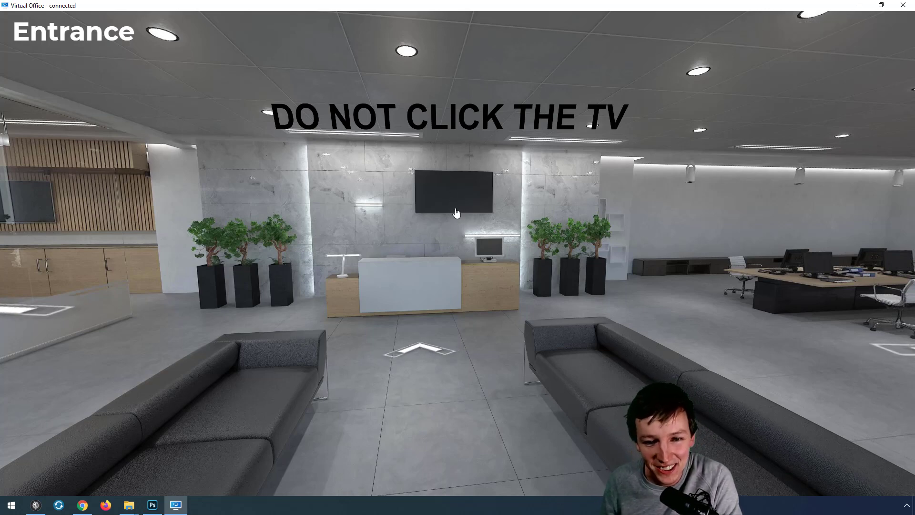
{"action": "left_click", "coordinate": [456, 213]}
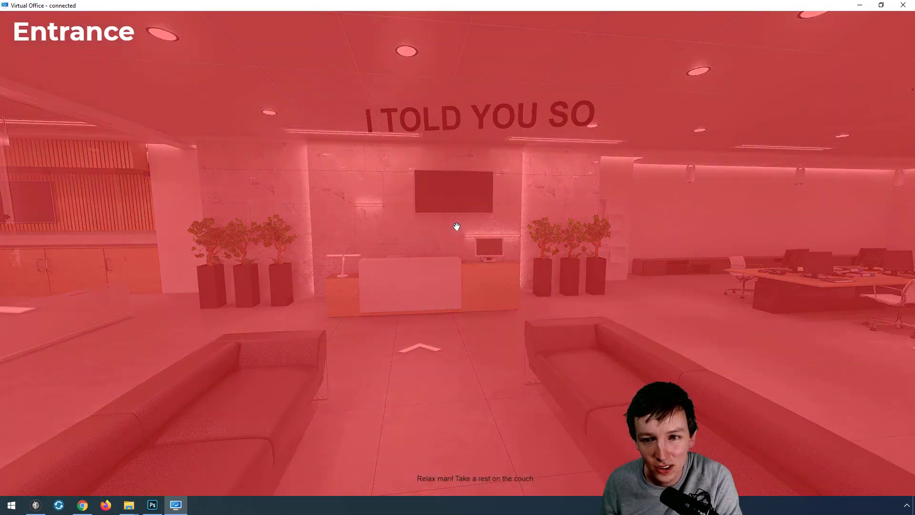
{"action": "mouse_move", "coordinate": [457, 227]}
{"action": "left_mouse_down"}
{"action": "mouse_move", "coordinate": [388, 307]}
{"action": "mouse_move", "coordinate": [337, 241]}
{"action": "mouse_move", "coordinate": [394, 459]}
{"action": "left_mouse_up"}
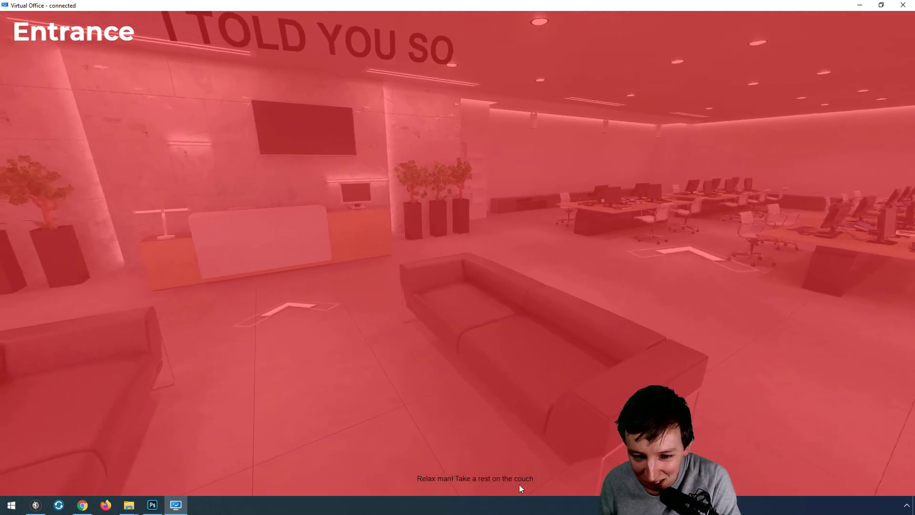
{"action": "left_click", "coordinate": [492, 334]}
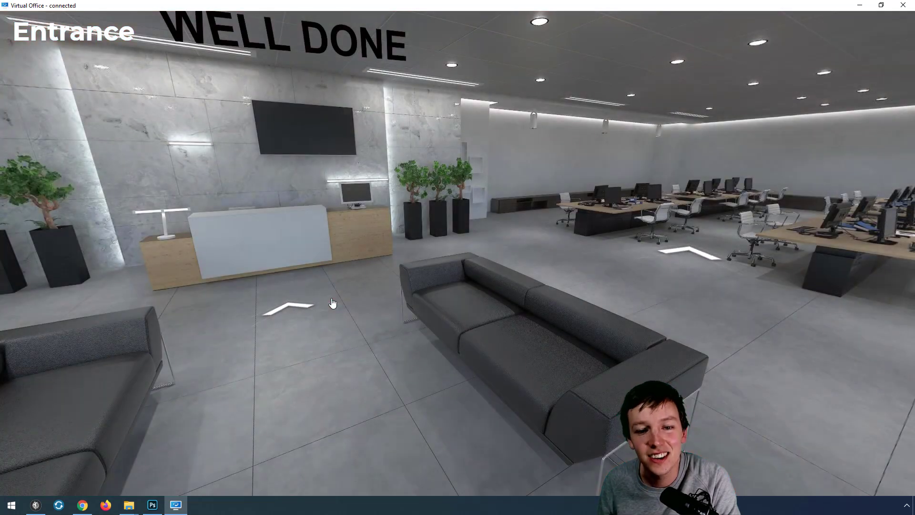
{"action": "left_click_drag", "start_coordinate": [343, 326], "coordinate": [360, 330]}
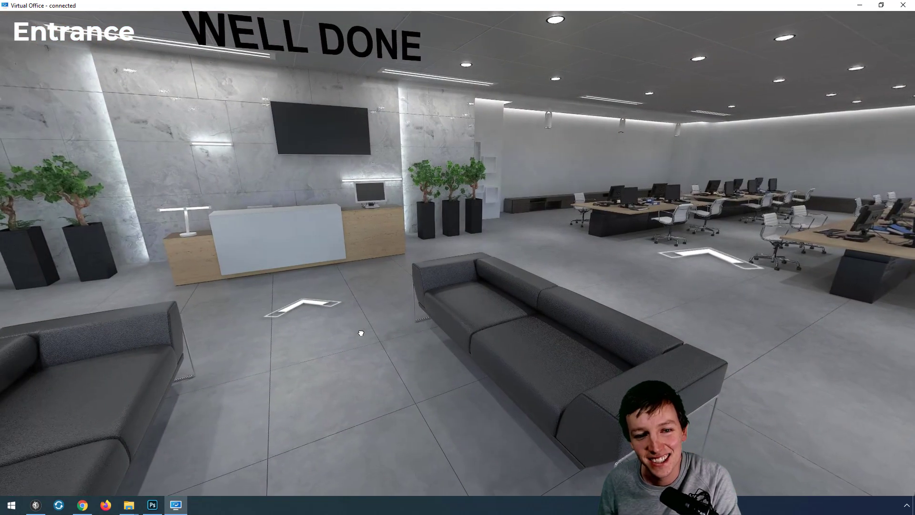
{"action": "left_click", "coordinate": [363, 322]}
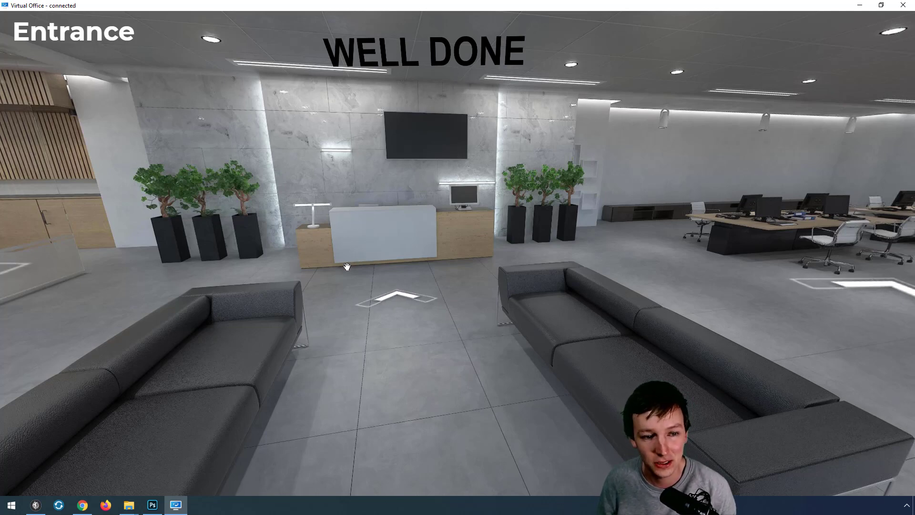
{"action": "left_click", "coordinate": [337, 236]}
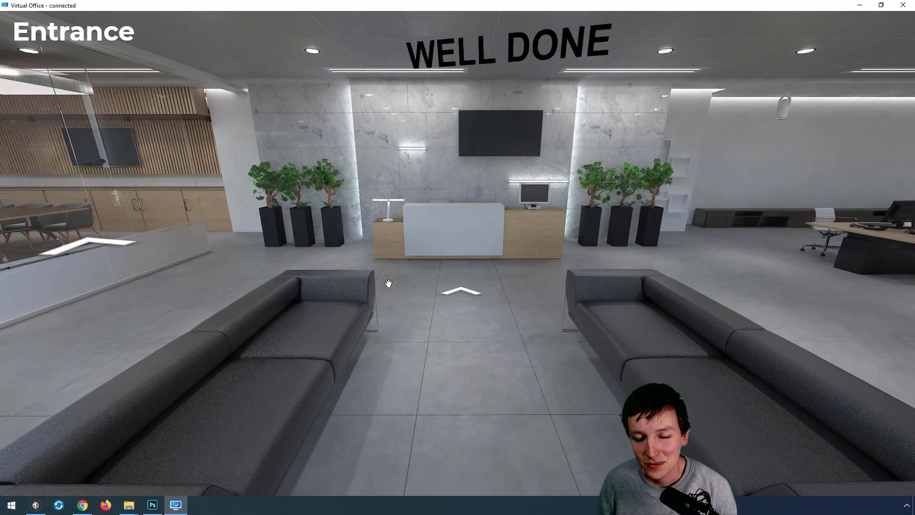
Close the tour preview and select the Label14402, txt_hint and red alarm elements.
{"action": "left_click", "coordinate": [902, 5]}
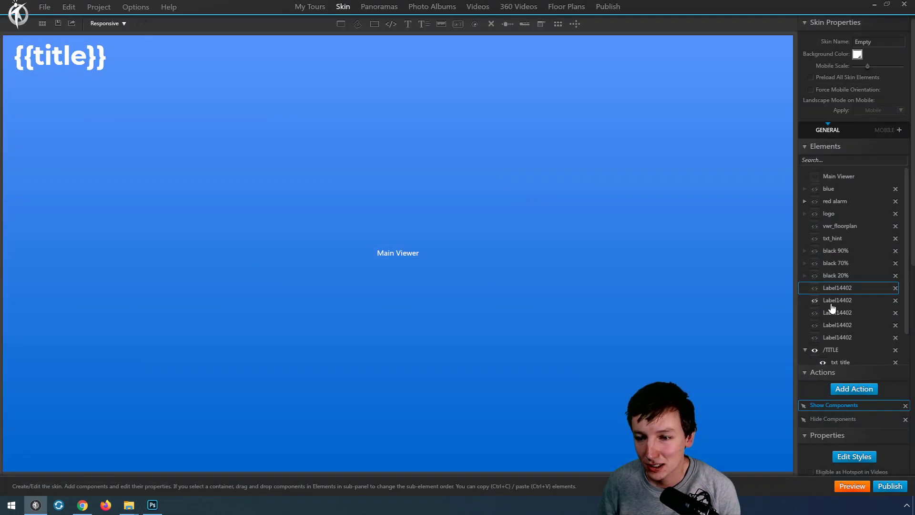
{"action": "left_click", "coordinate": [851, 324]}
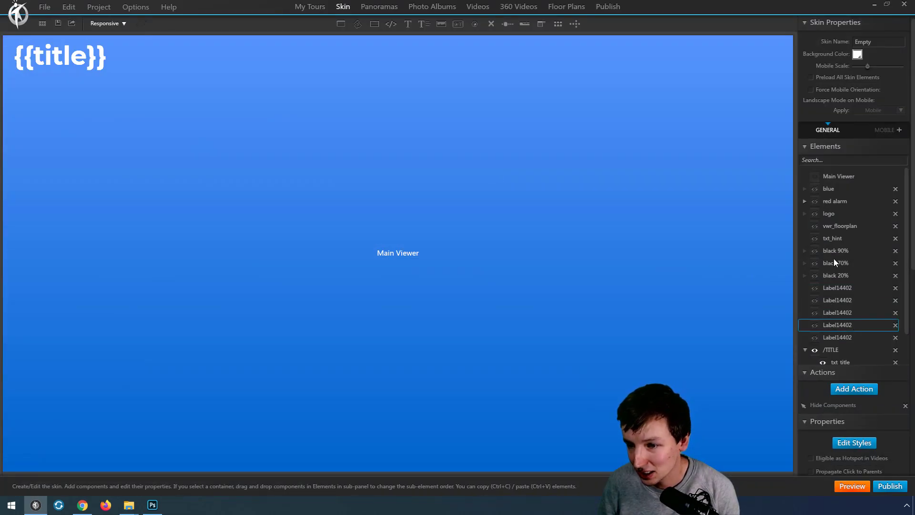
{"action": "left_click", "coordinate": [825, 236]}
{"action": "left_click", "coordinate": [835, 200]}
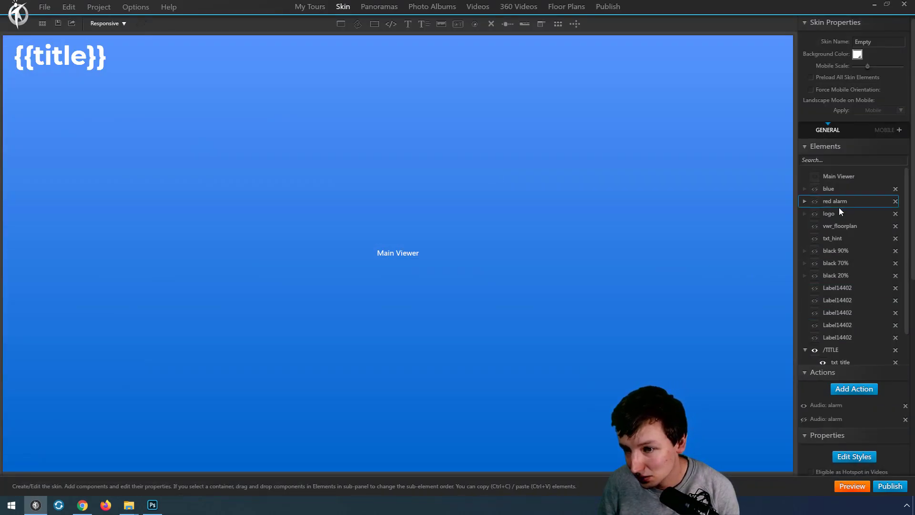
{"action": "scroll", "coordinate": [852, 282], "scroll_direction": "down", "scroll_amount": 2}
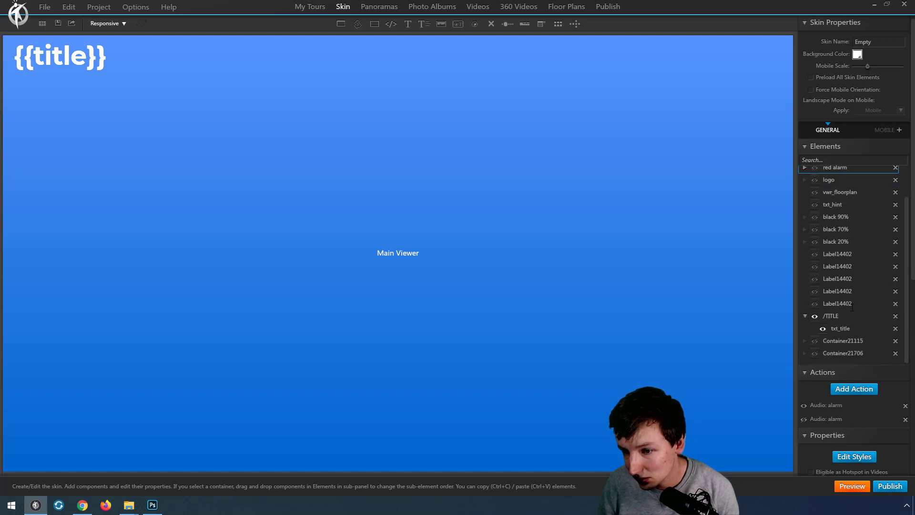
Briefly show, then hide again, Container21706, the navigation hint and the floorplan/red alarm overlays.
{"action": "left_click", "coordinate": [815, 354]}
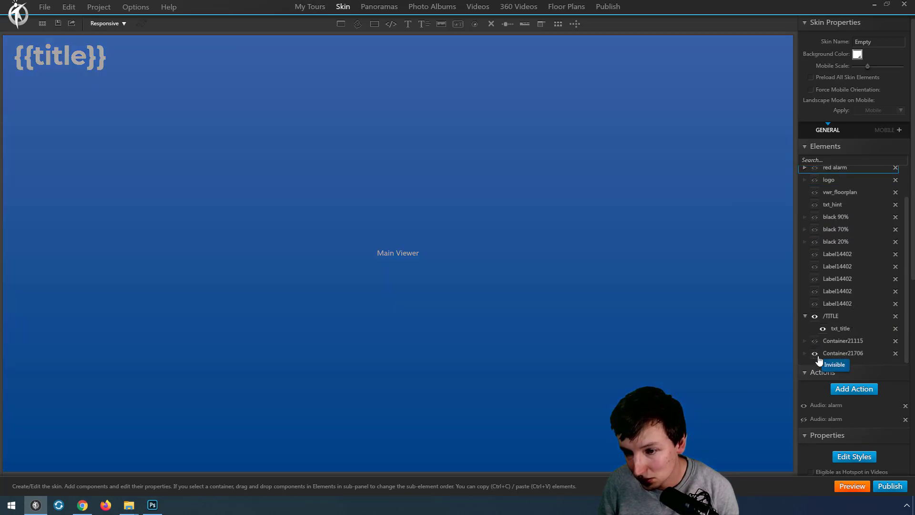
{"action": "left_click", "coordinate": [816, 353]}
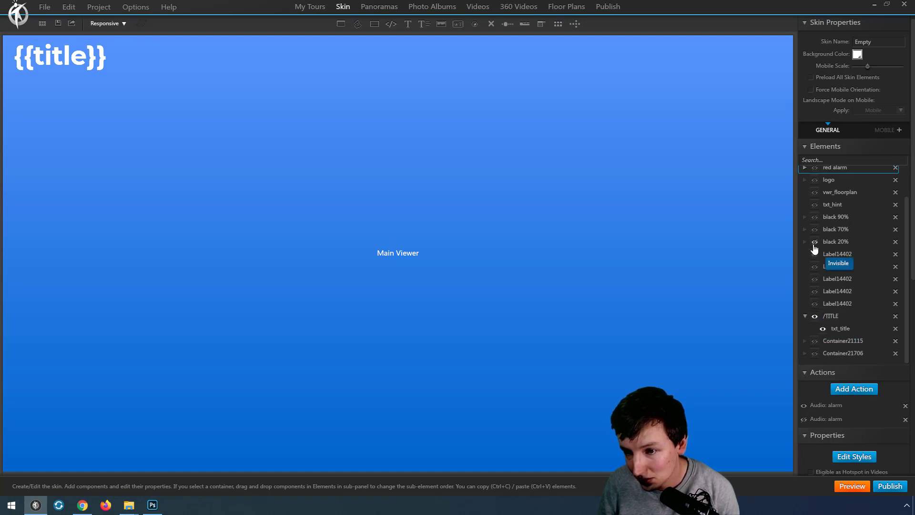
{"action": "left_click", "coordinate": [814, 205]}
{"action": "scroll", "coordinate": [815, 220], "scroll_direction": "up", "scroll_amount": 1}
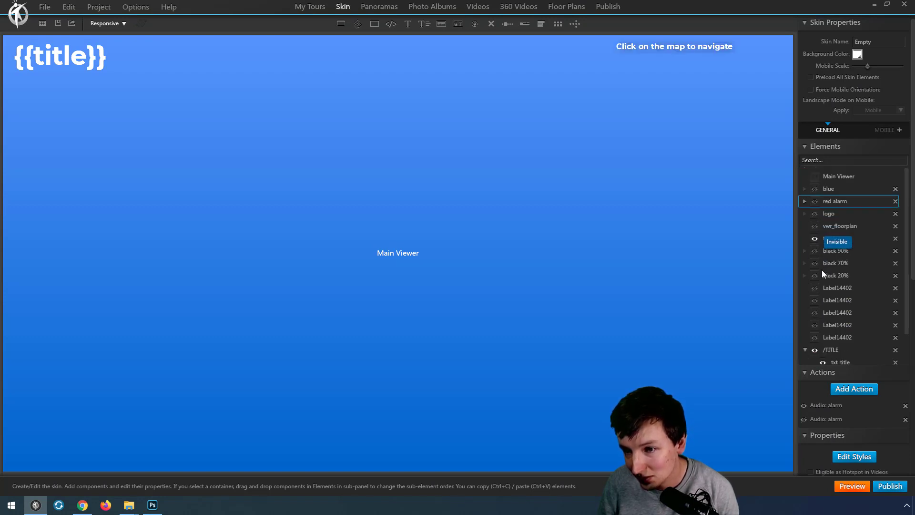
{"action": "left_click", "coordinate": [814, 239]}
{"action": "left_click", "coordinate": [815, 226]}
{"action": "left_click", "coordinate": [815, 201]}
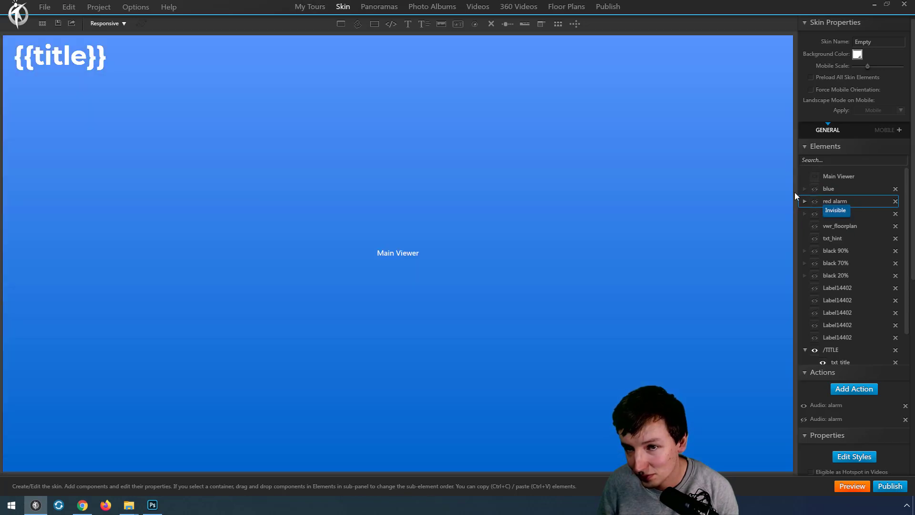
Show the blue overlay, inspect its style settings, then hide it again.
{"action": "left_click", "coordinate": [812, 190]}
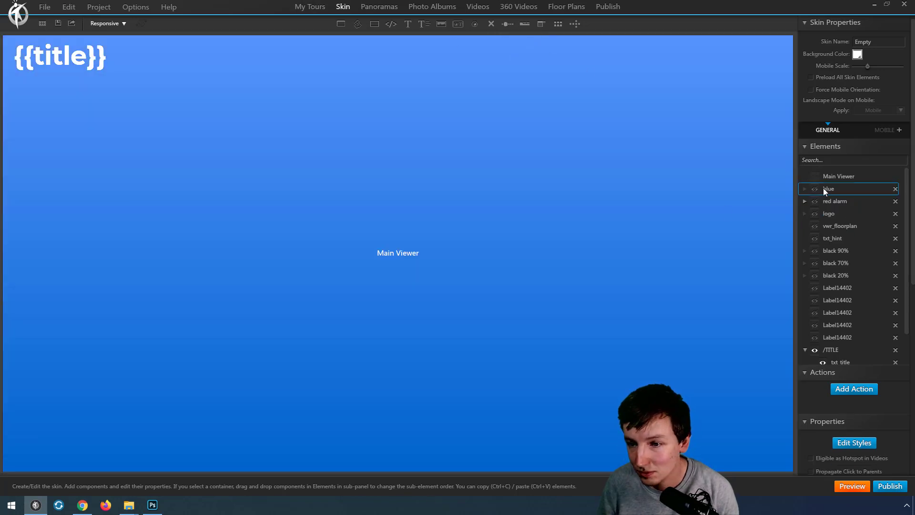
{"action": "left_click", "coordinate": [814, 189]}
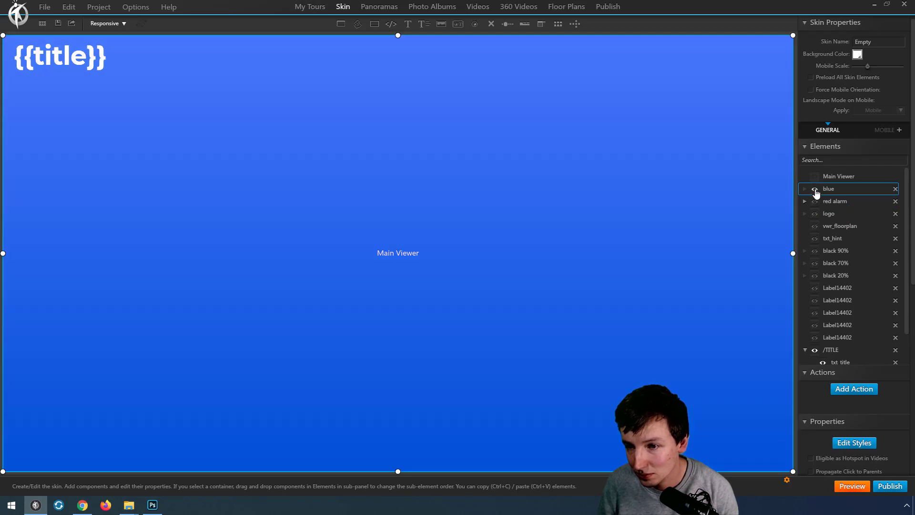
{"action": "left_click", "coordinate": [858, 442]}
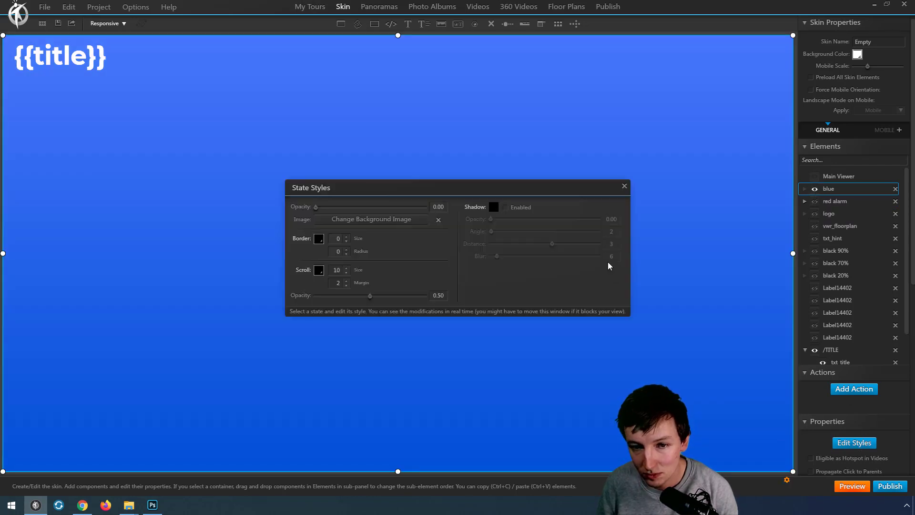
{"action": "left_click", "coordinate": [622, 187]}
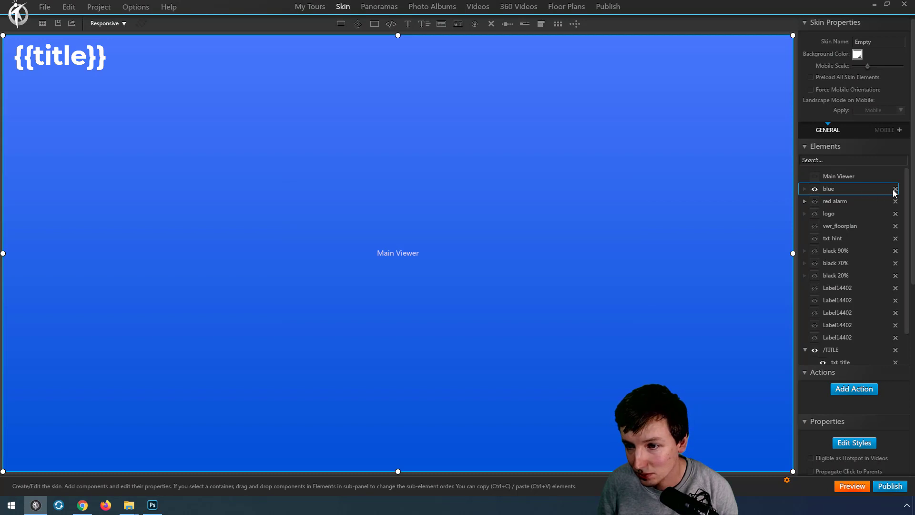
{"action": "left_click", "coordinate": [815, 190]}
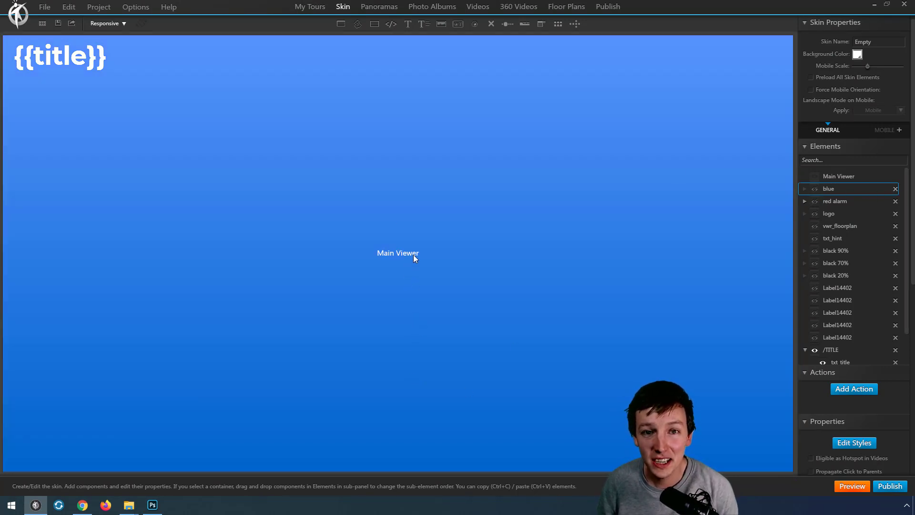
Draw a trial container on the canvas, then delete it.
{"action": "left_click", "coordinate": [375, 24]}
{"action": "left_click_drag", "start_coordinate": [265, 152], "coordinate": [360, 247]}
{"action": "left_click", "coordinate": [355, 256]}
{"action": "left_click", "coordinate": [263, 153]}
{"action": "left_click", "coordinate": [279, 178]}
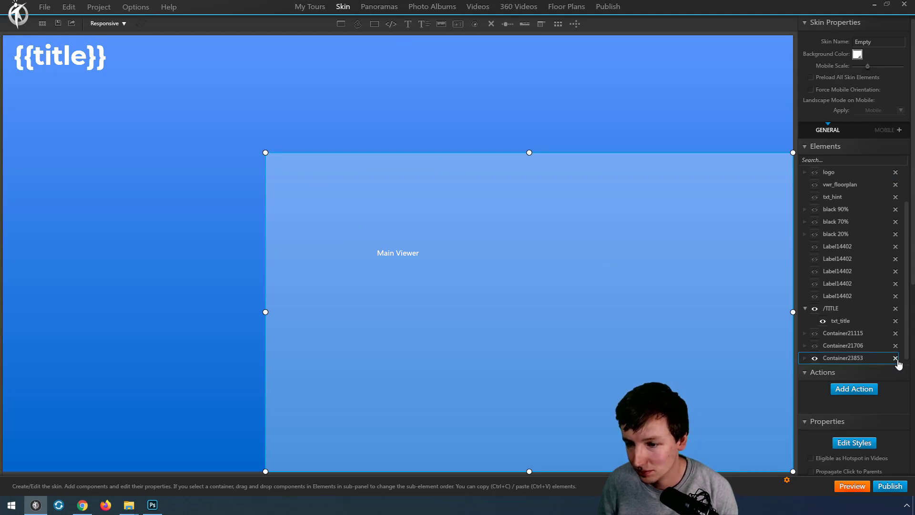
{"action": "left_click", "coordinate": [894, 358]}
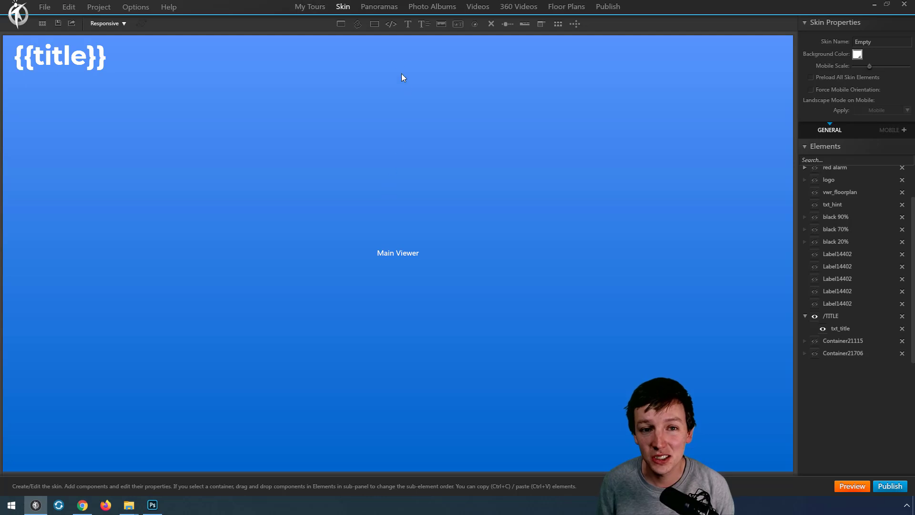
Draw a new container and stretch it to fill the whole canvas.
{"action": "left_click", "coordinate": [374, 24]}
{"action": "mouse_move", "coordinate": [215, 105]}
{"action": "left_mouse_down"}
{"action": "mouse_move", "coordinate": [311, 200]}
{"action": "mouse_move", "coordinate": [792, 471]}
{"action": "left_mouse_up"}
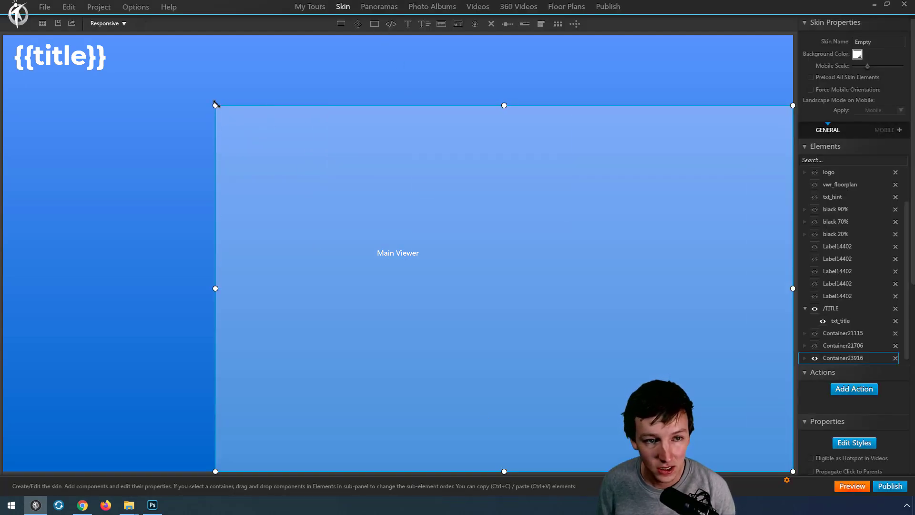
{"action": "left_click_drag", "start_coordinate": [217, 105], "coordinate": [4, 35]}
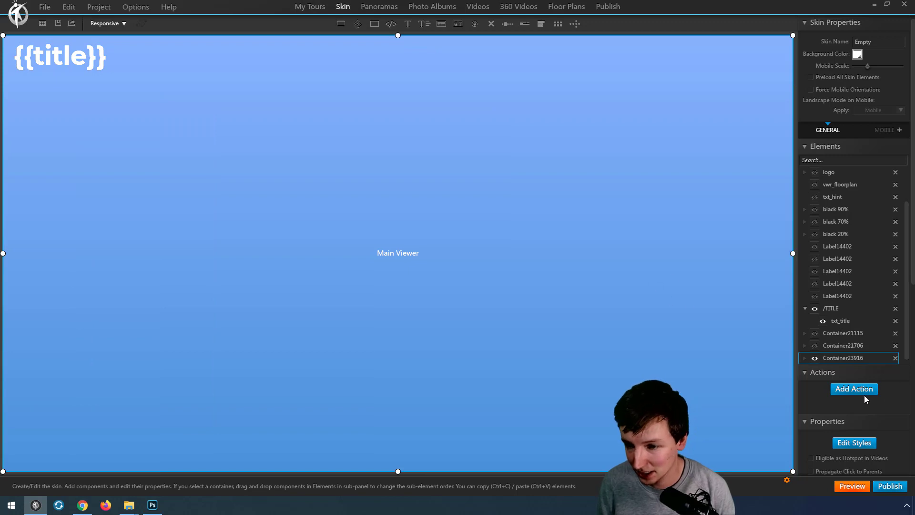
Replace the container's gradient background with texture-bg.jpg at 0.07 opacity.
{"action": "left_click", "coordinate": [856, 444]}
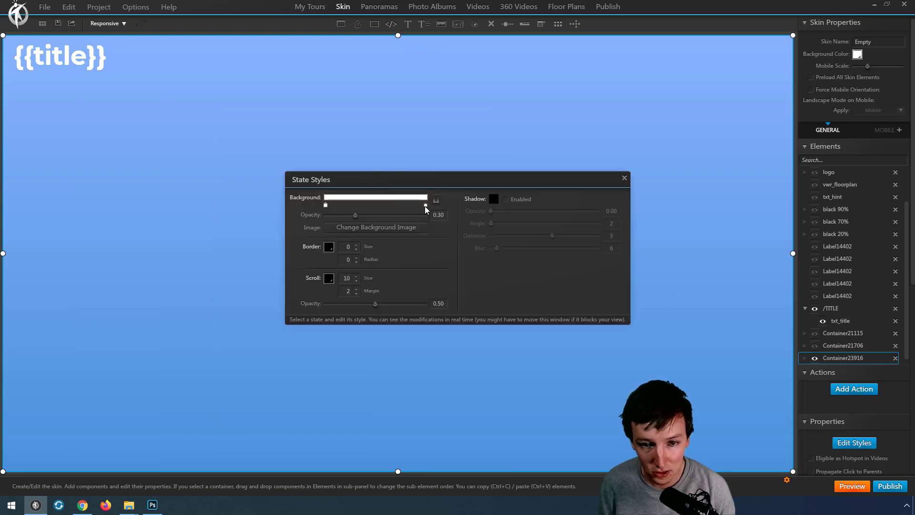
{"action": "right_click", "coordinate": [426, 206]}
{"action": "right_click", "coordinate": [325, 206]}
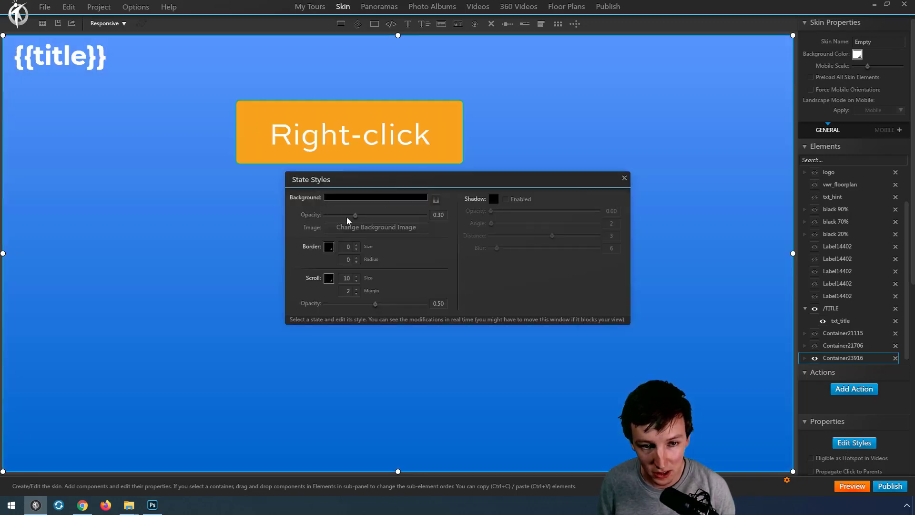
{"action": "left_click", "coordinate": [366, 229]}
{"action": "left_click", "coordinate": [228, 207]}
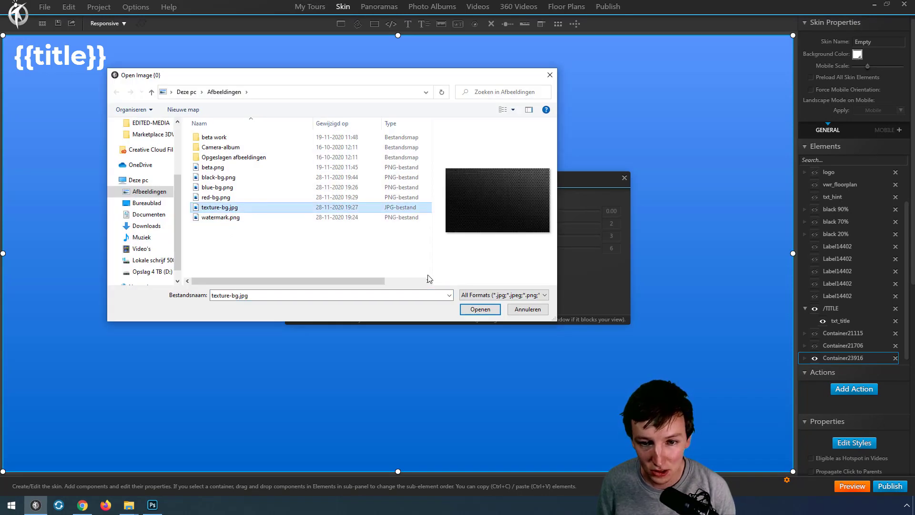
{"action": "left_click", "coordinate": [481, 310]}
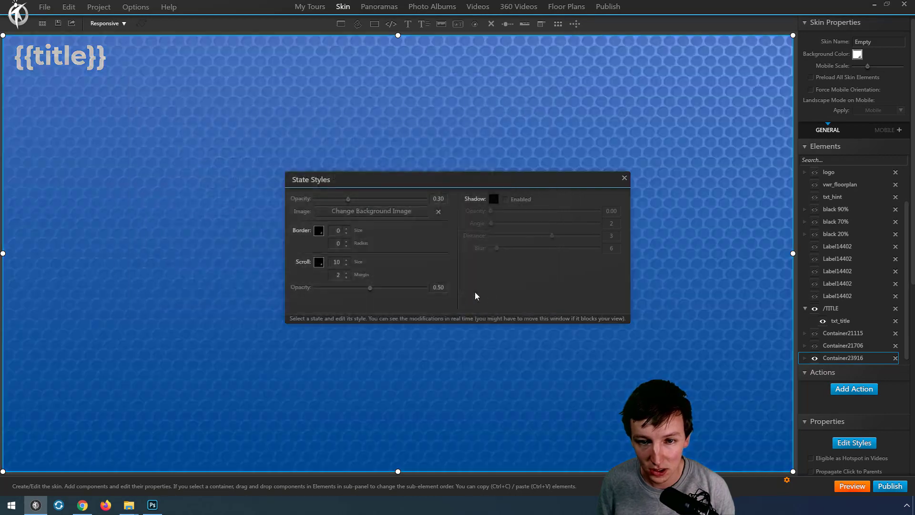
{"action": "mouse_move", "coordinate": [347, 199]}
{"action": "left_mouse_down"}
{"action": "mouse_move", "coordinate": [381, 205]}
{"action": "mouse_move", "coordinate": [322, 211]}
{"action": "left_mouse_up"}
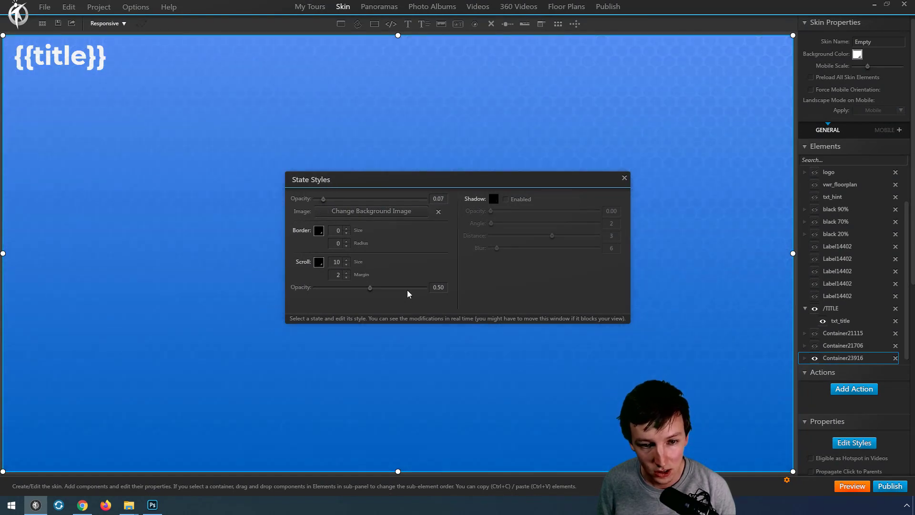
{"action": "left_click", "coordinate": [624, 179]}
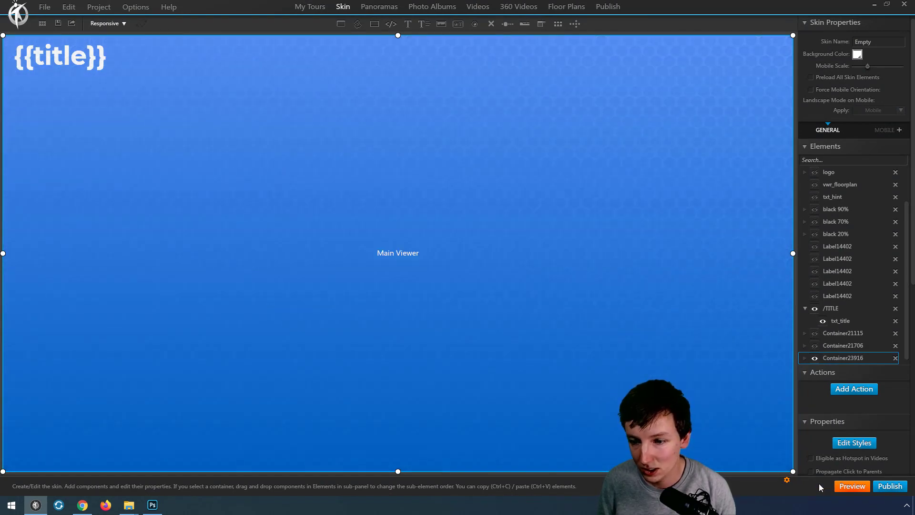
Preview the tour, turning toward the open-plan desks and moving forward through the office.
{"action": "left_click", "coordinate": [853, 486]}
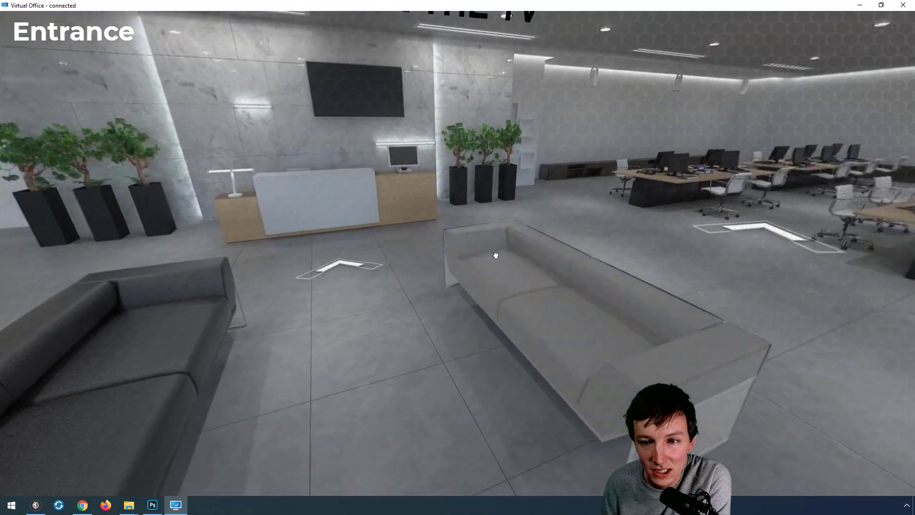
{"action": "mouse_move", "coordinate": [313, 185]}
{"action": "left_mouse_down"}
{"action": "mouse_move", "coordinate": [601, 230]}
{"action": "mouse_move", "coordinate": [605, 211]}
{"action": "left_mouse_up"}
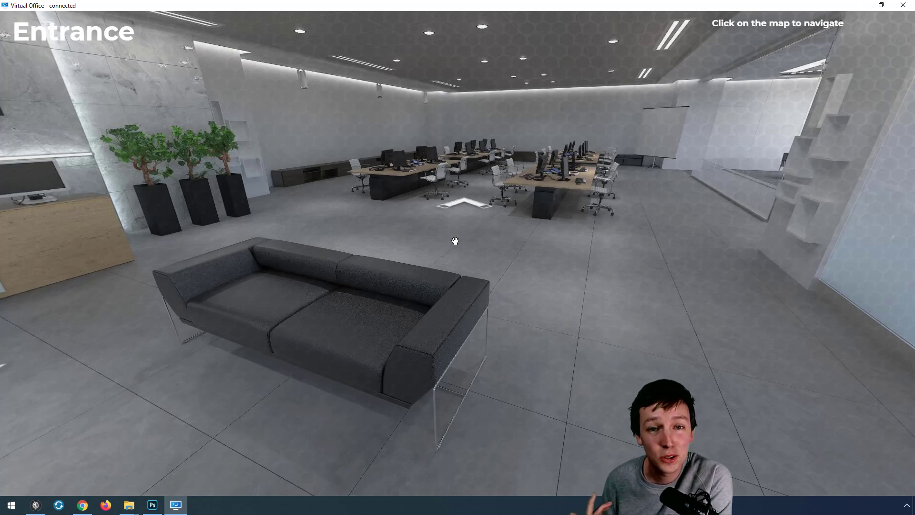
{"action": "left_click", "coordinate": [463, 204]}
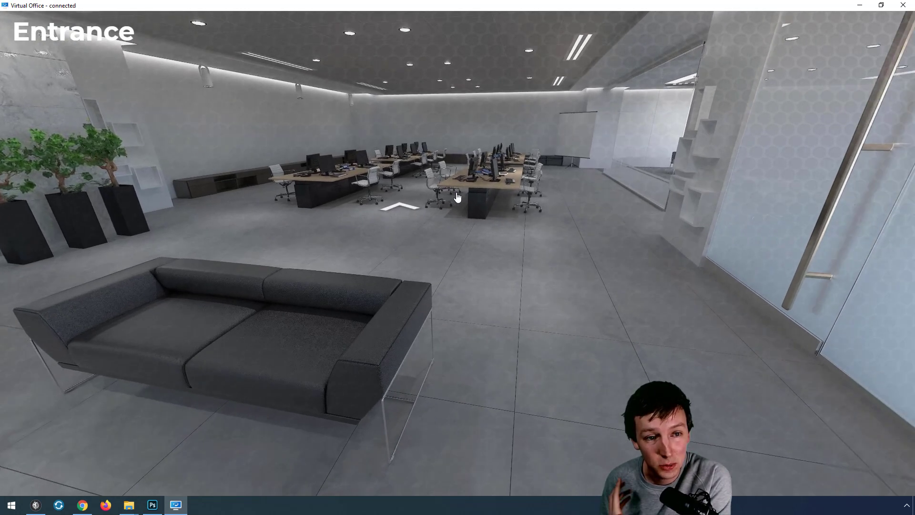